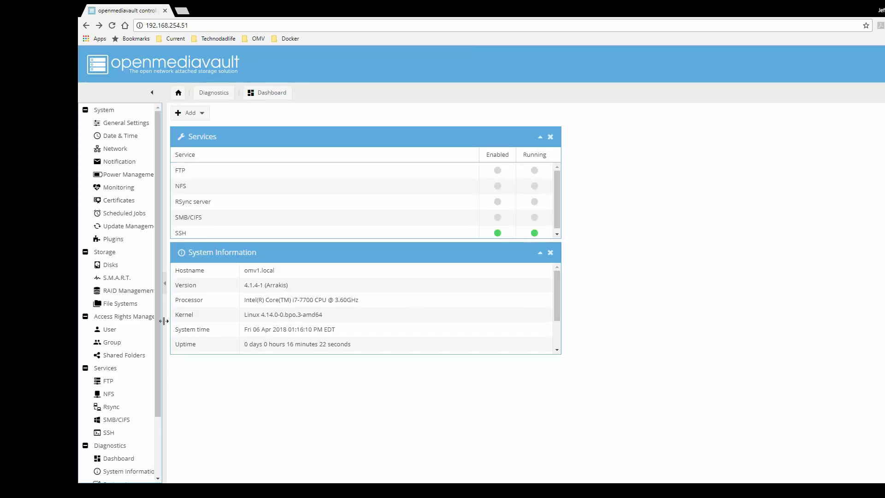
Add a new shared folder named Documents on the OMVraid device.
click(128, 360)
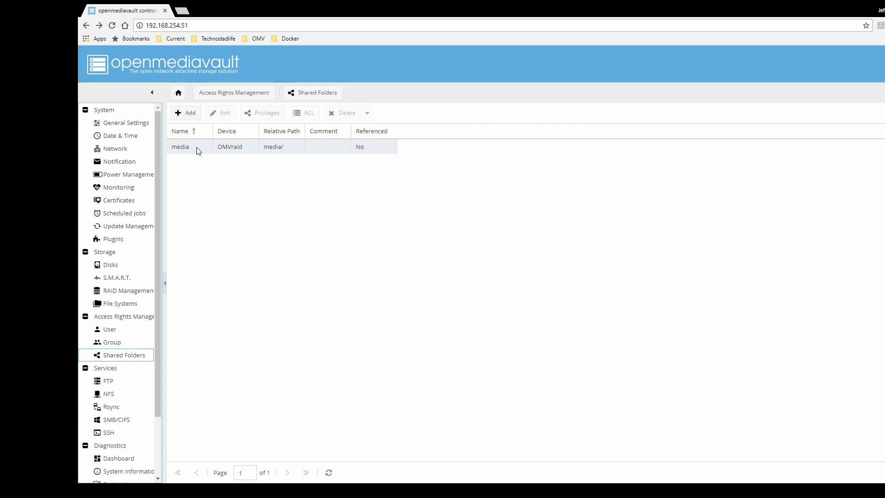
click(190, 114)
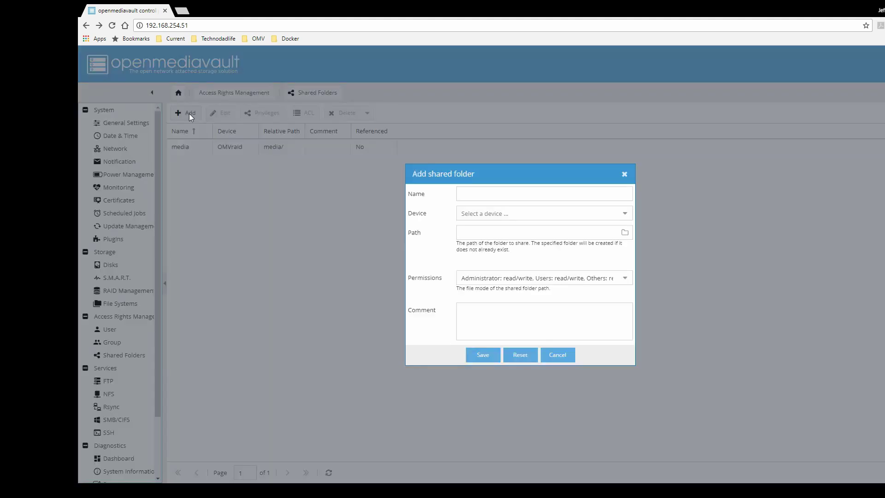
click(519, 199)
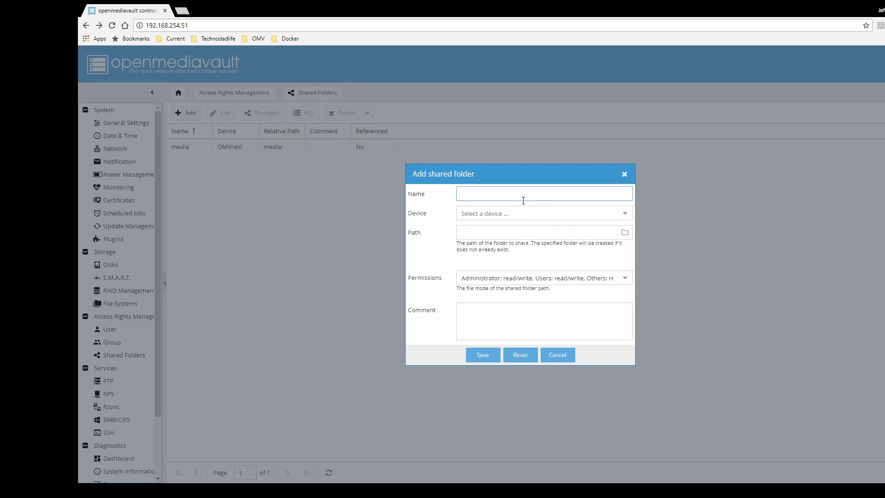
text(Documents)
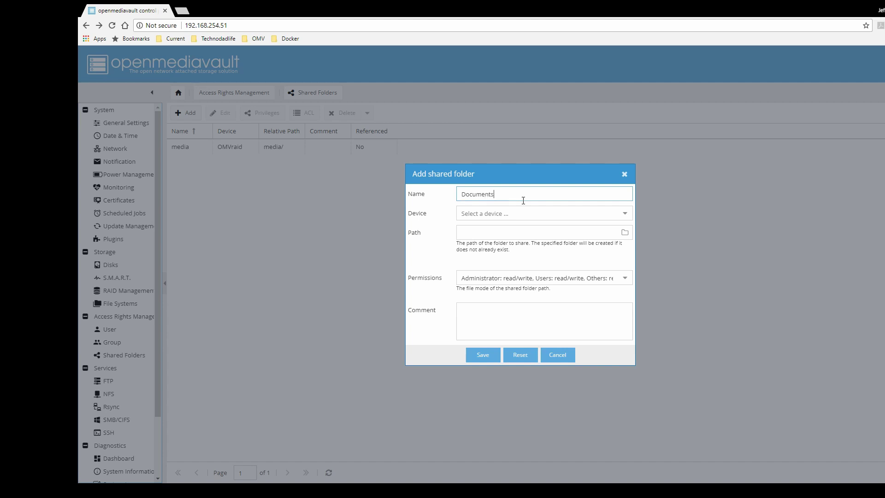
click(624, 213)
click(571, 229)
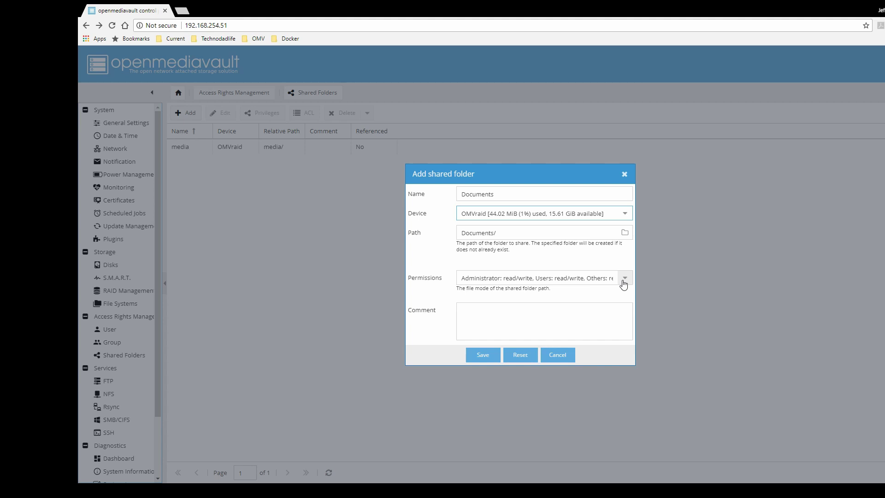
Set its permissions to Everyone: read/write, save it, and apply the configuration change.
click(624, 284)
scroll(629, 361, down, 2)
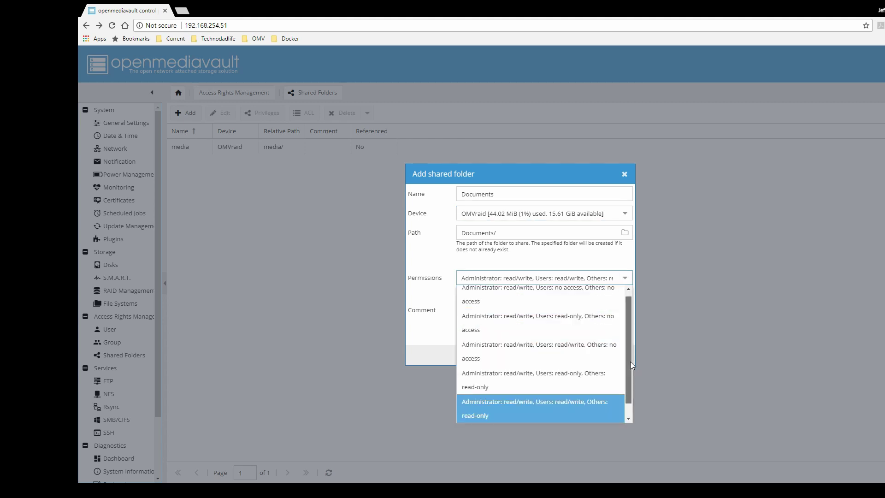
scroll(630, 361, down, 1)
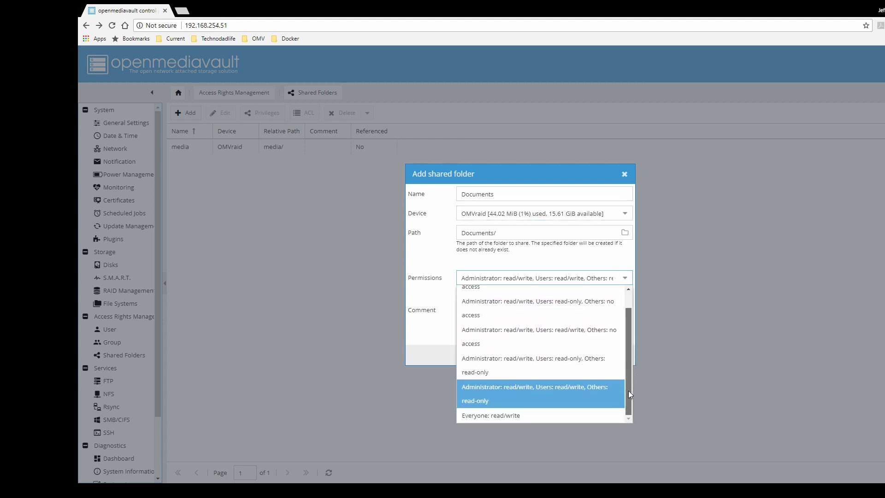
click(565, 417)
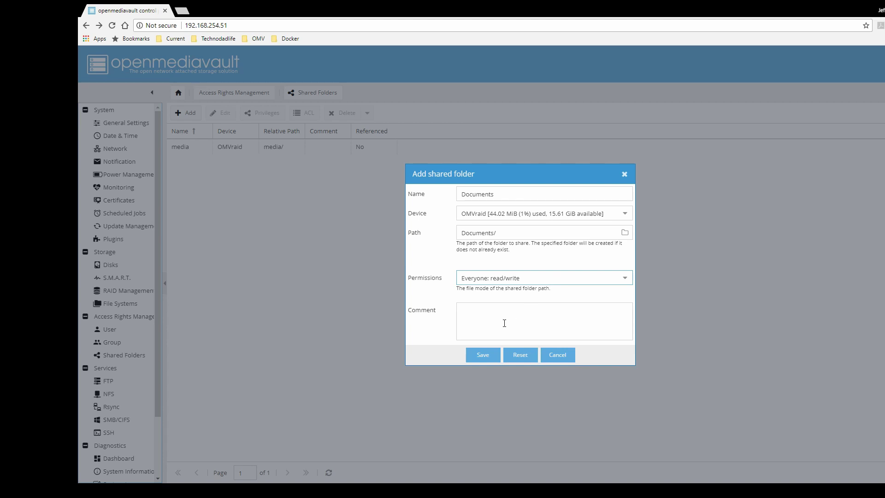
click(625, 281)
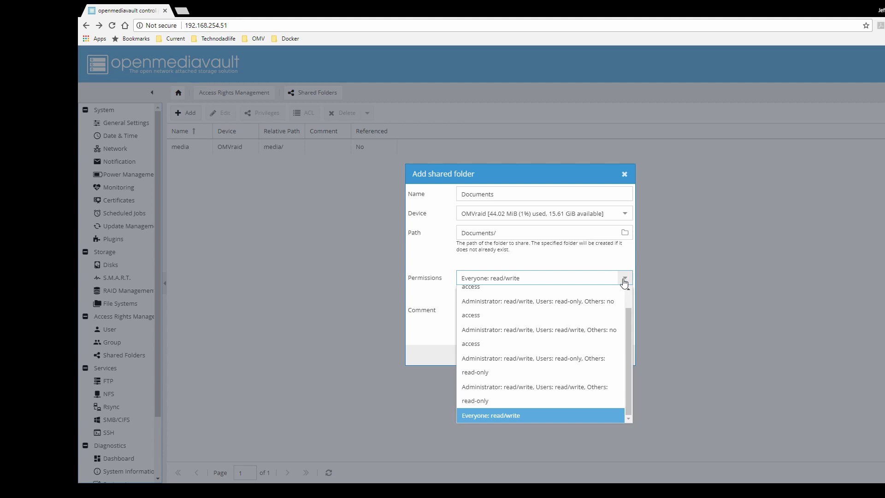
click(625, 281)
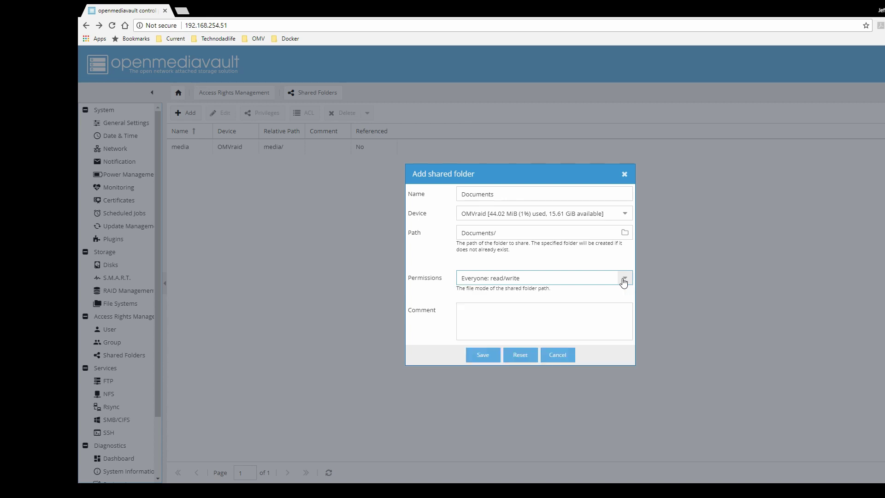
click(482, 355)
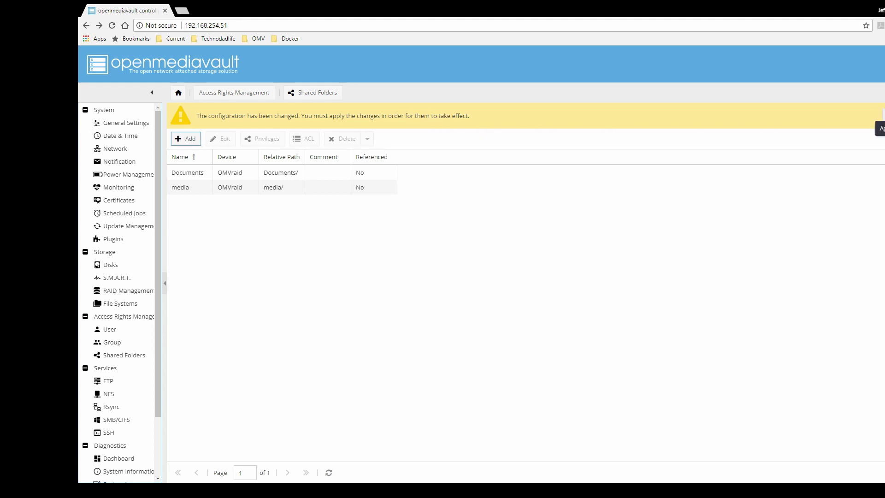
click(879, 129)
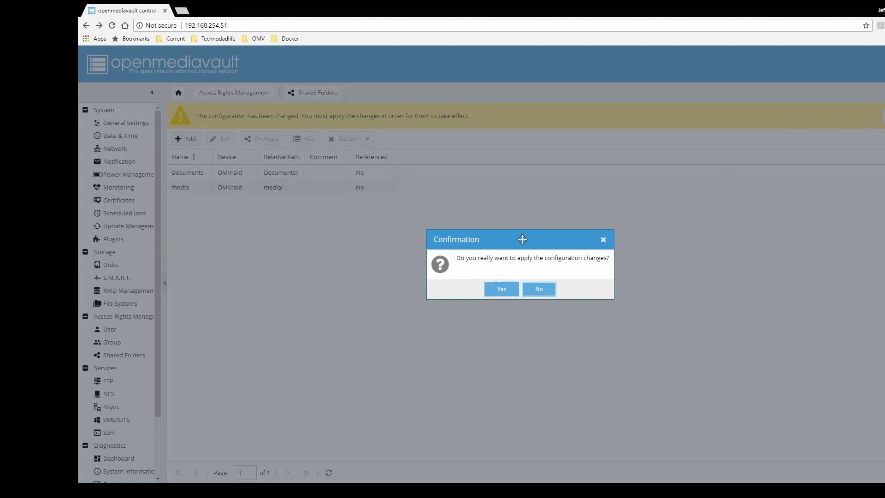
click(500, 290)
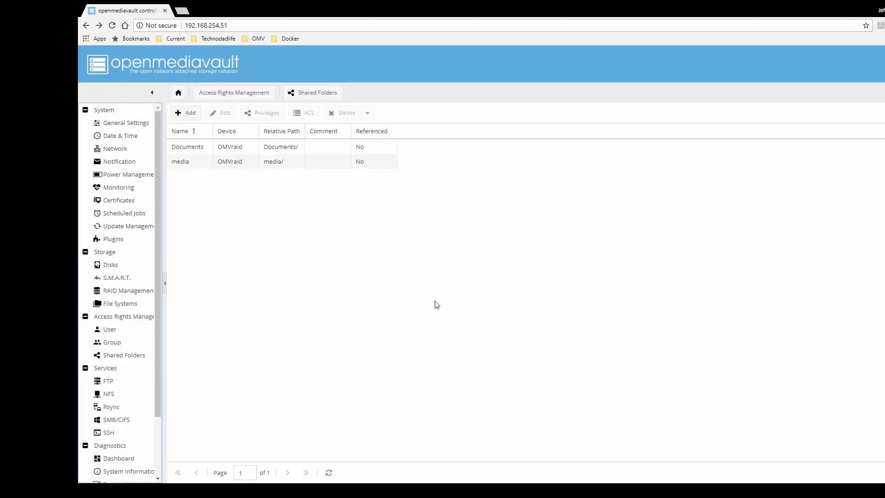
Start a new user account named user1 on the User page.
click(281, 147)
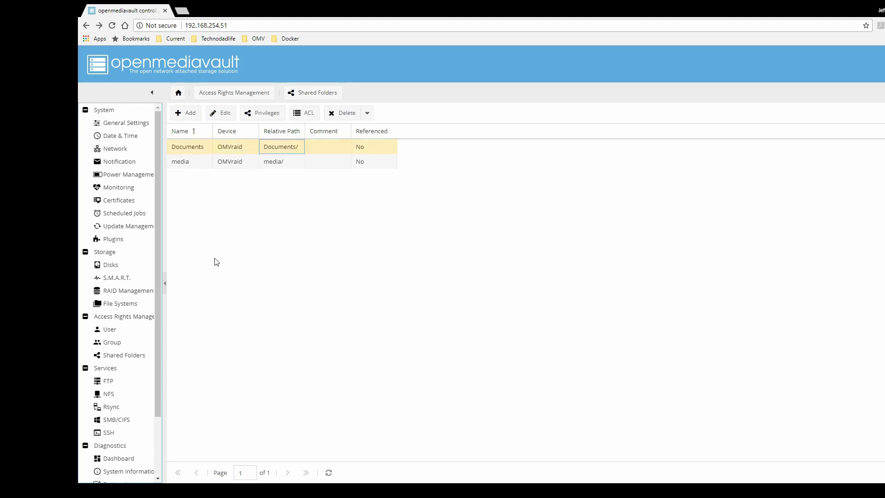
click(124, 332)
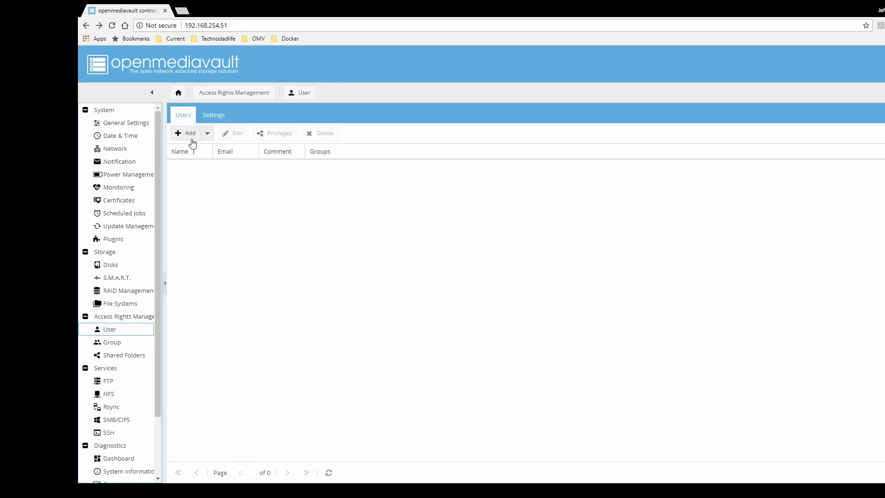
click(184, 136)
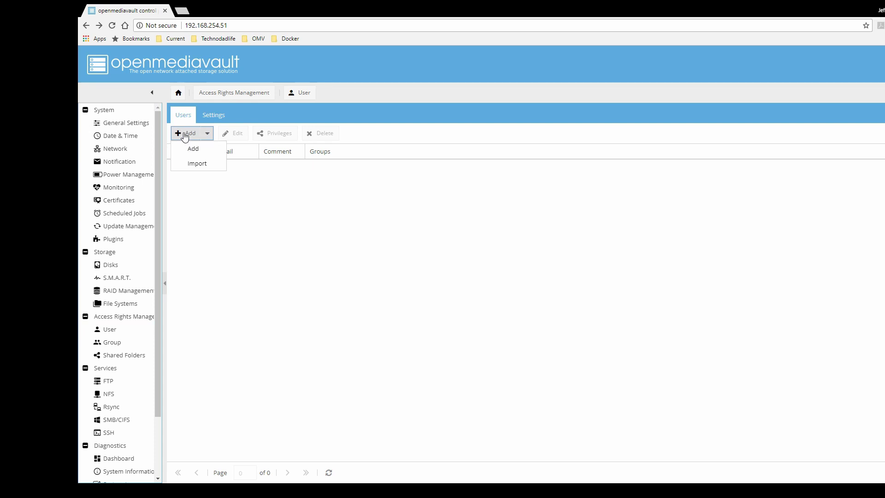
click(192, 148)
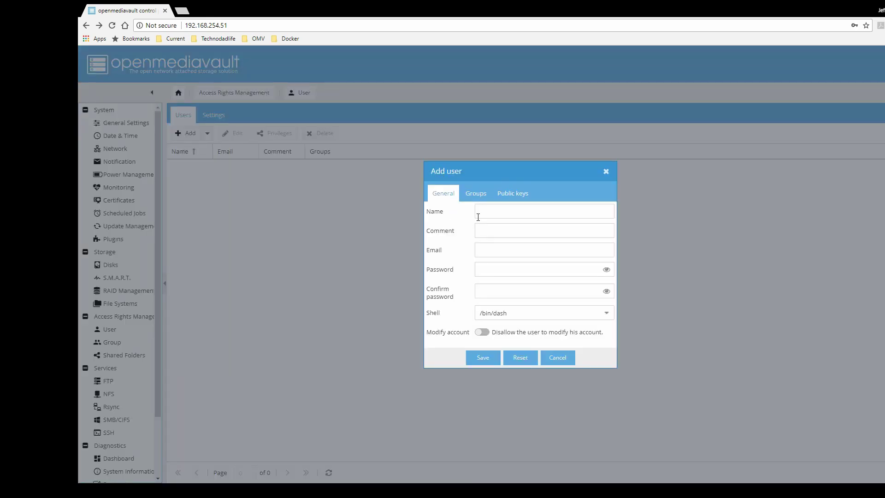
click(506, 215)
text(user1)
Enter and confirm the account password, save the user, and apply the change.
click(566, 265)
text(password)
click(541, 290)
text(password)
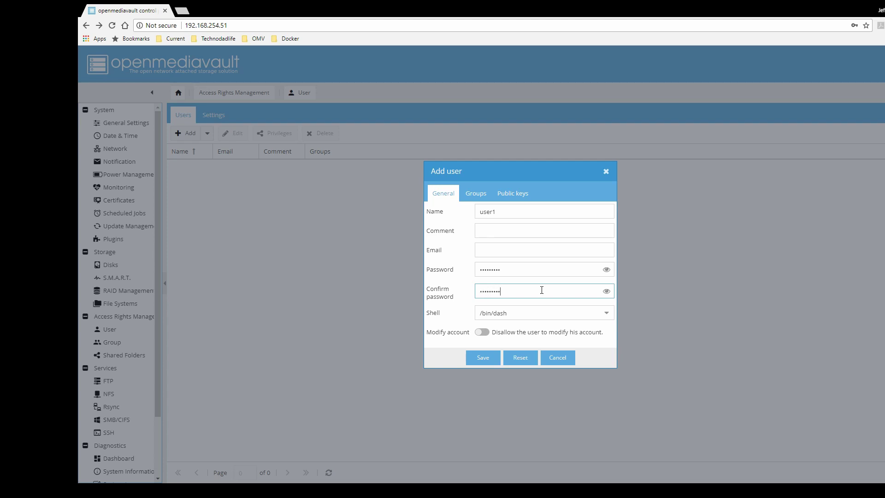
click(480, 356)
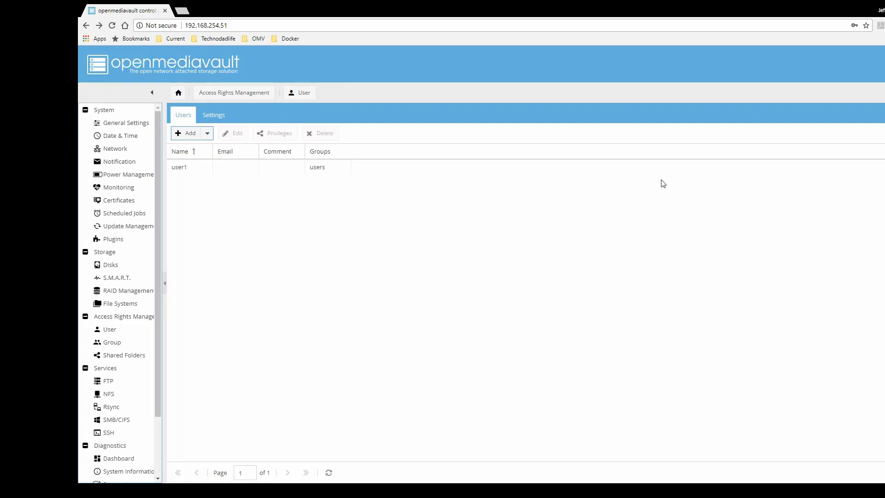
click(881, 116)
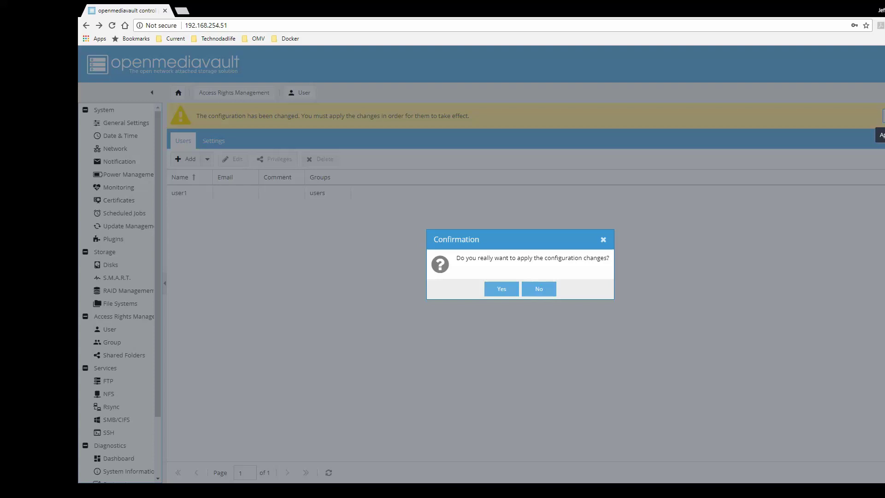
click(502, 289)
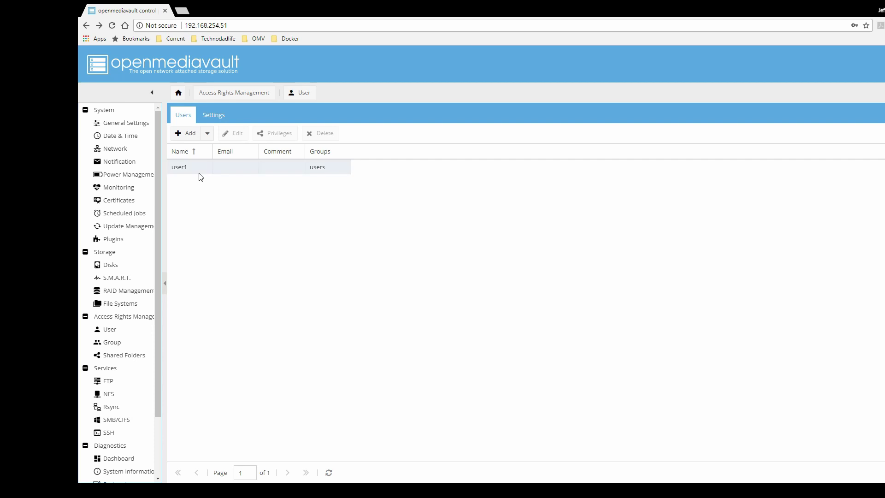
click(199, 174)
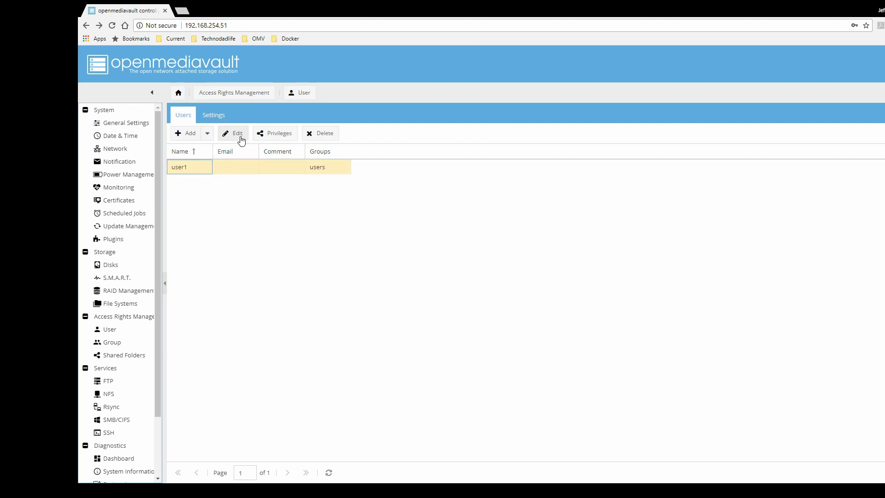
click(264, 133)
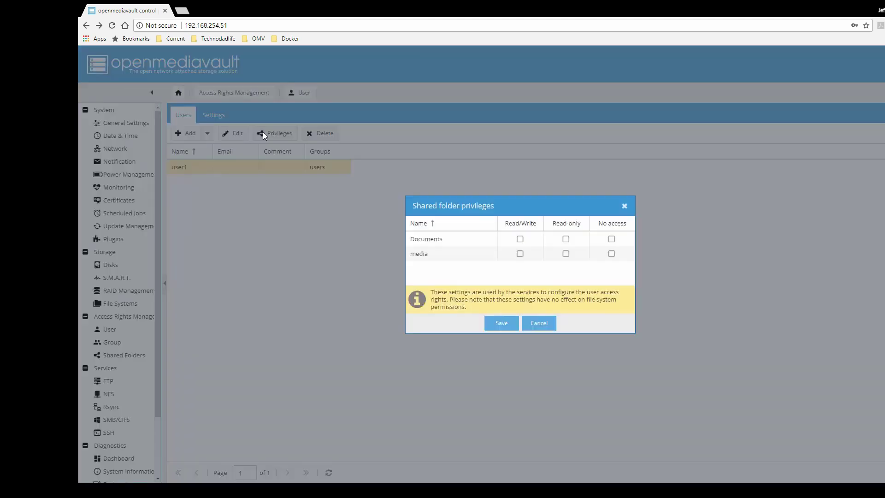
click(520, 239)
click(519, 254)
click(502, 324)
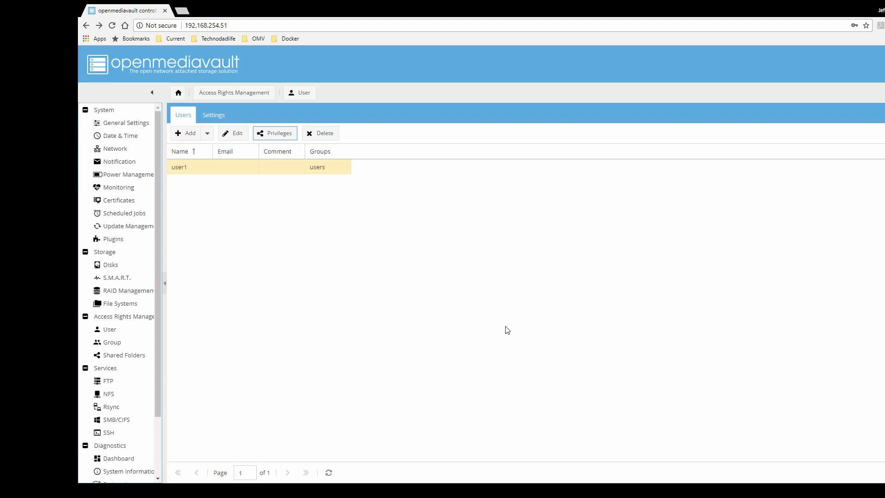
click(237, 138)
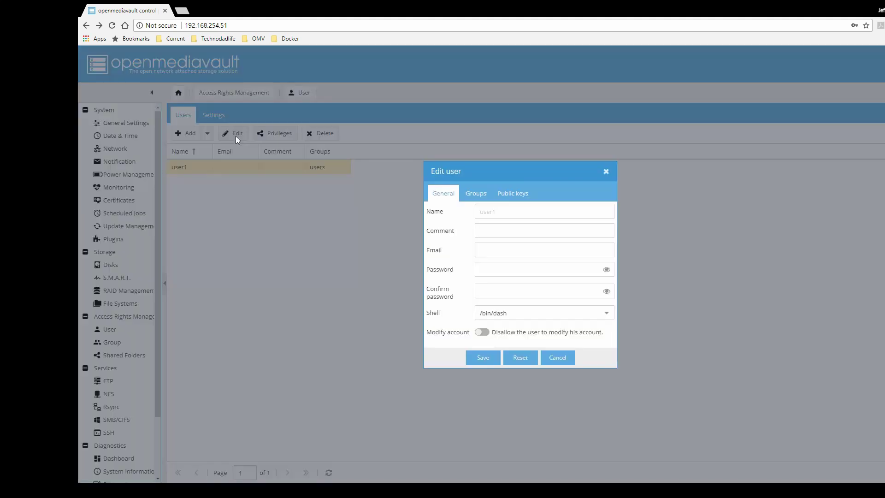
click(477, 199)
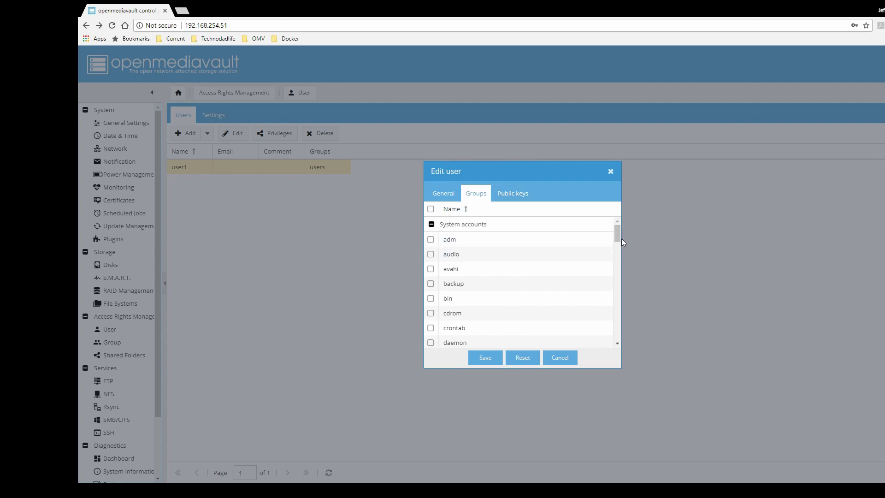
drag(615, 238, 625, 332)
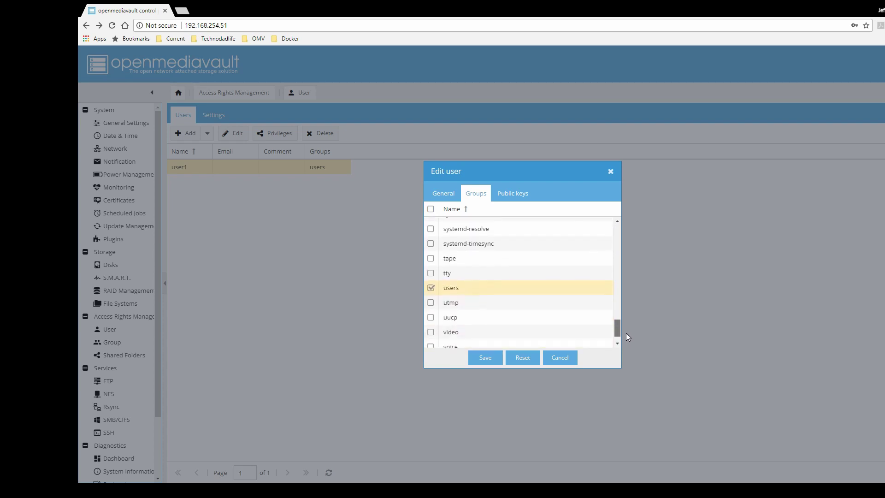
click(559, 360)
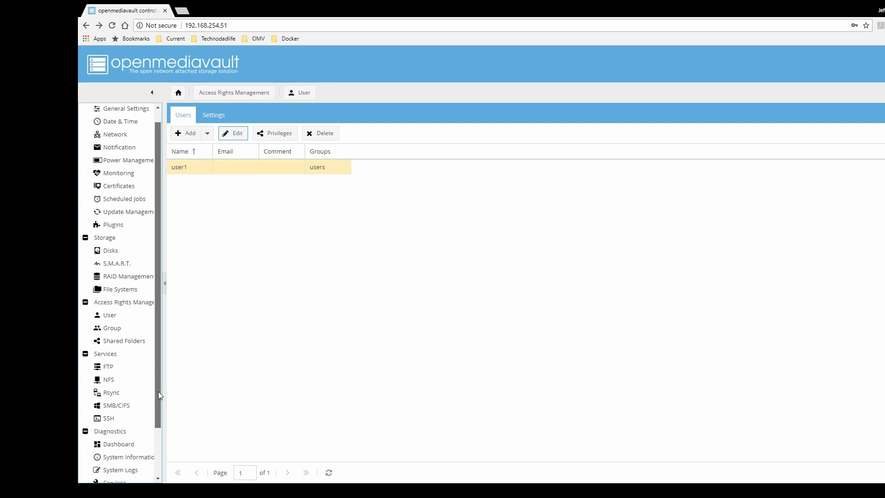
Enable the SMB/CIFS service, save the setting, and apply the change.
scroll(159, 396, down, 1)
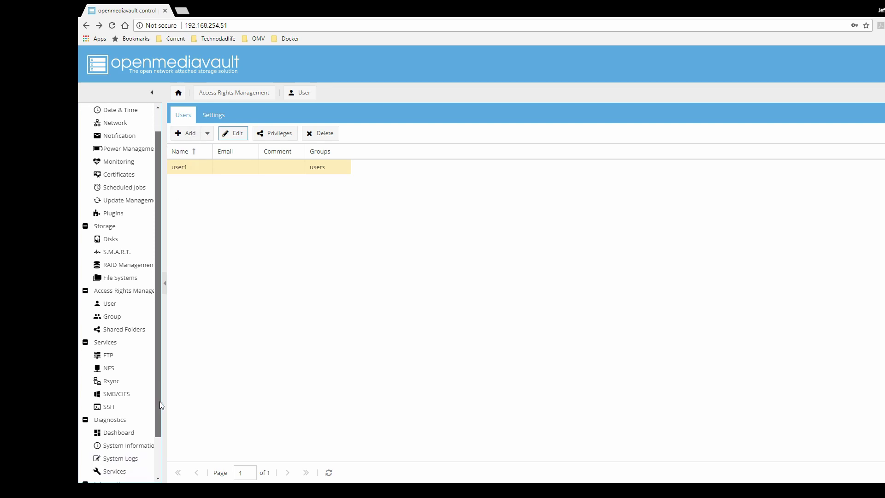
click(128, 395)
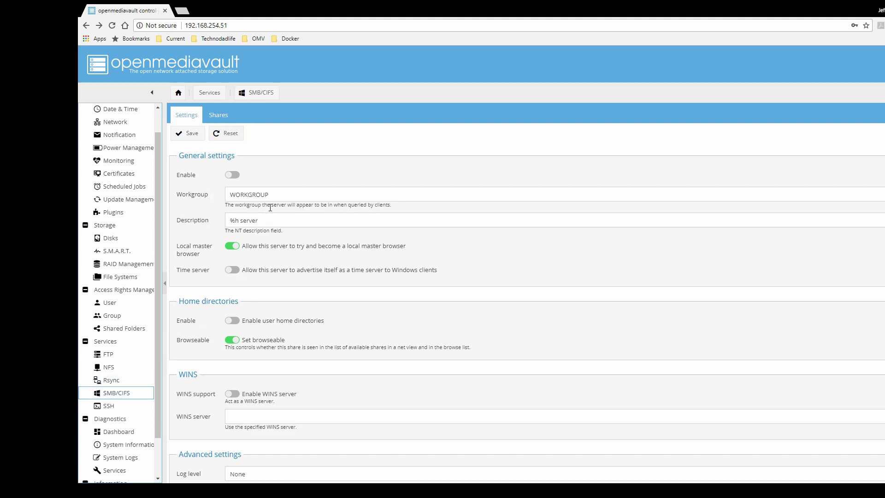
click(235, 176)
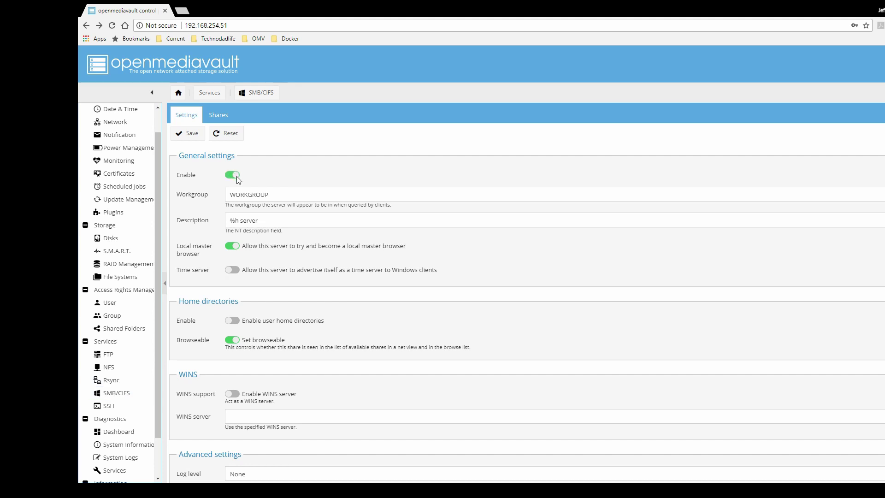
click(189, 136)
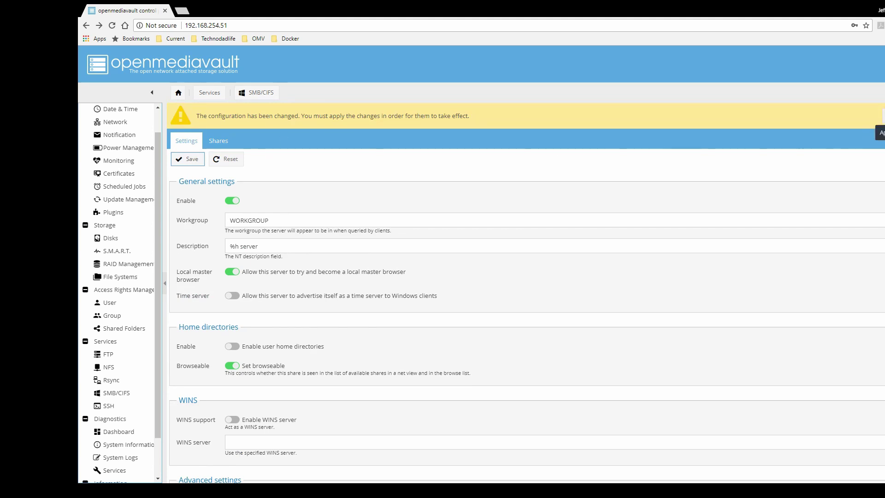
click(879, 133)
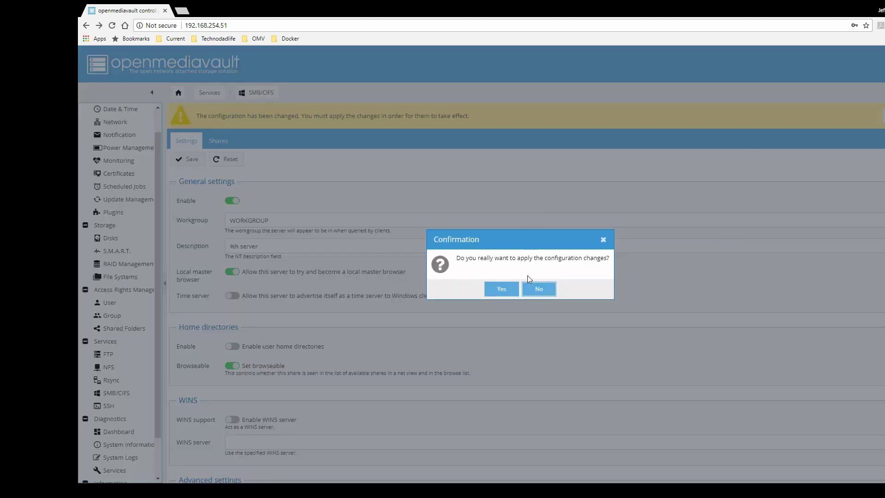
click(504, 290)
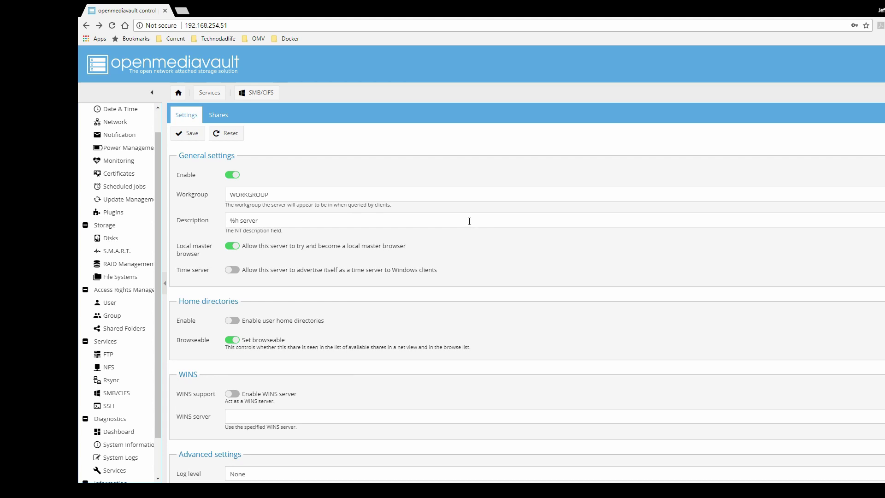
Bring up the SMB/CIFS Shares list, which is still empty.
scroll(470, 272, down, 2)
scroll(470, 272, up, 2)
click(222, 116)
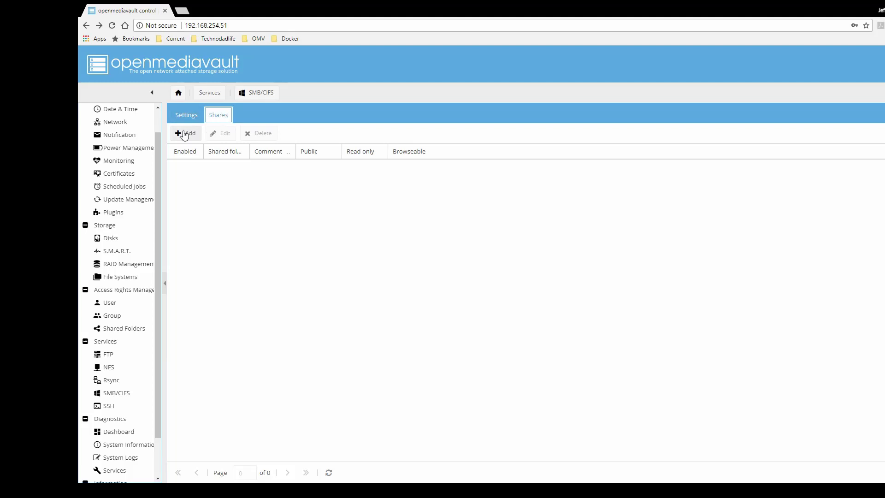
Create a new SMB share on the Documents folder with the comment 'Documents'.
click(185, 134)
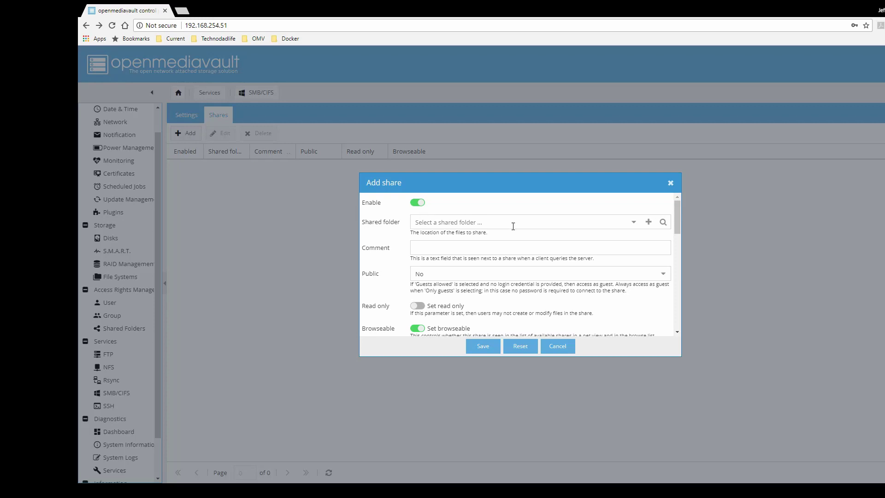
click(634, 223)
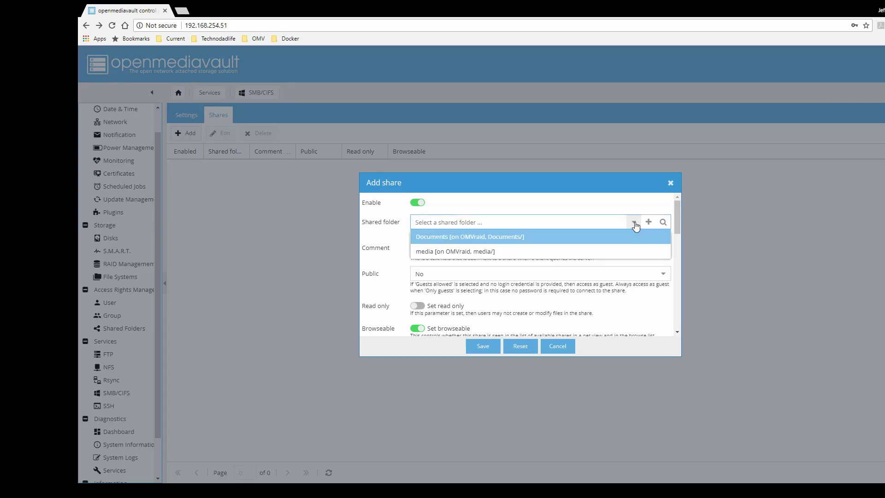
click(556, 239)
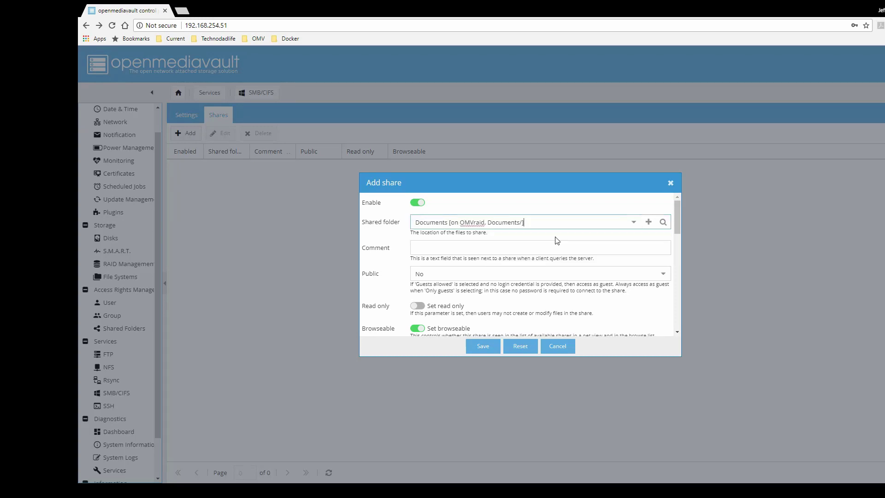
click(478, 248)
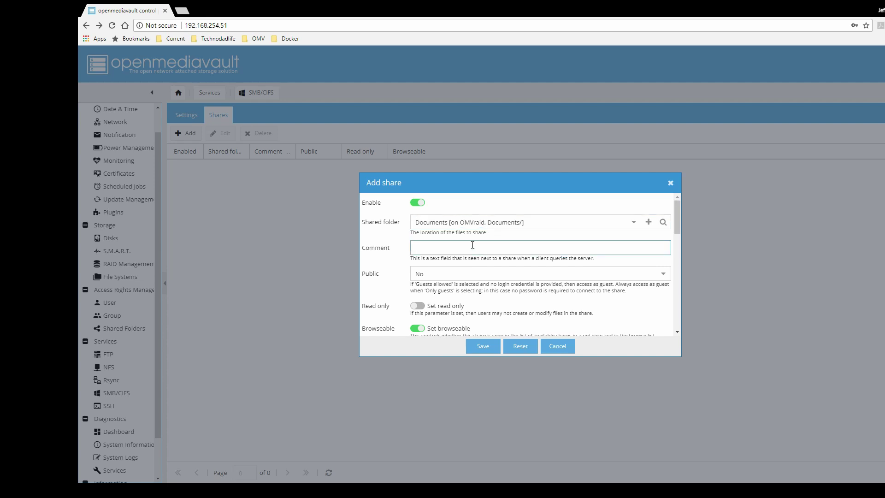
text(Documents)
Set Public to Guests allowed, save the share, and apply the change.
click(660, 276)
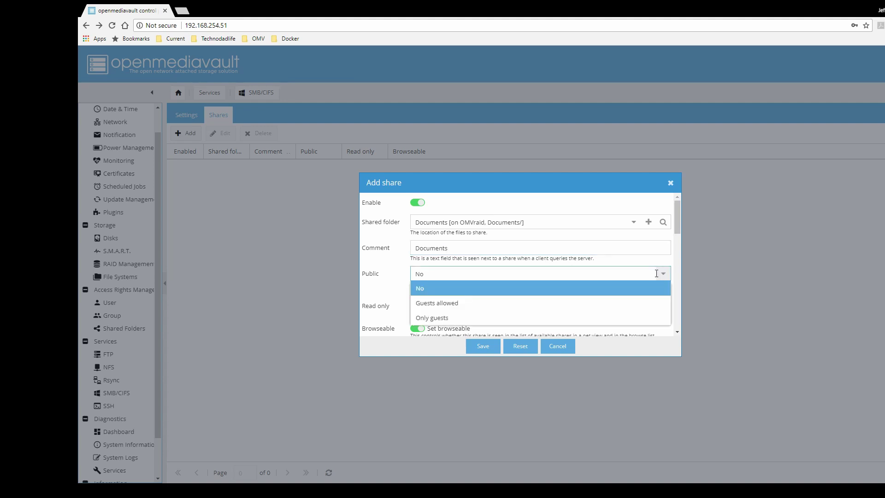
click(546, 305)
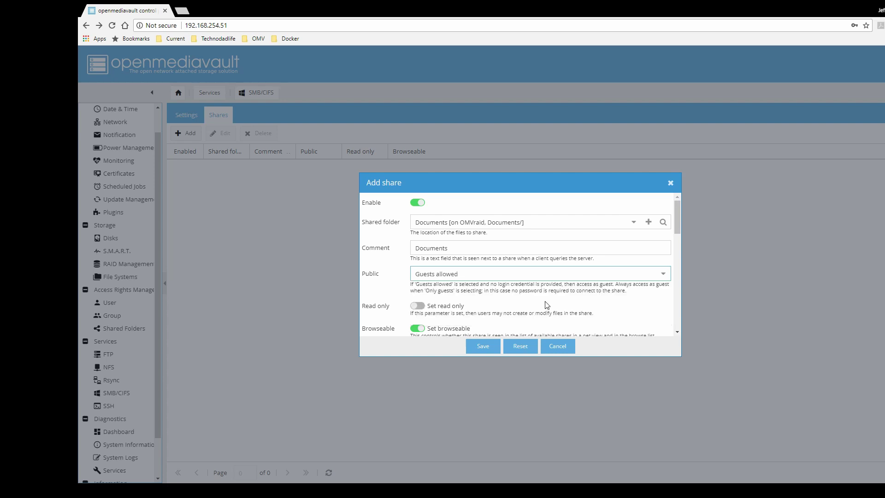
scroll(537, 294, down, 3)
scroll(539, 295, down, 3)
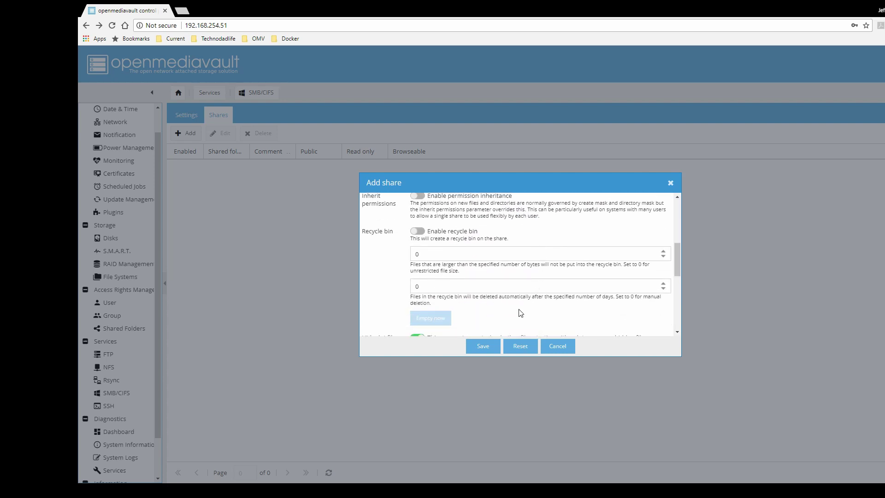
click(482, 347)
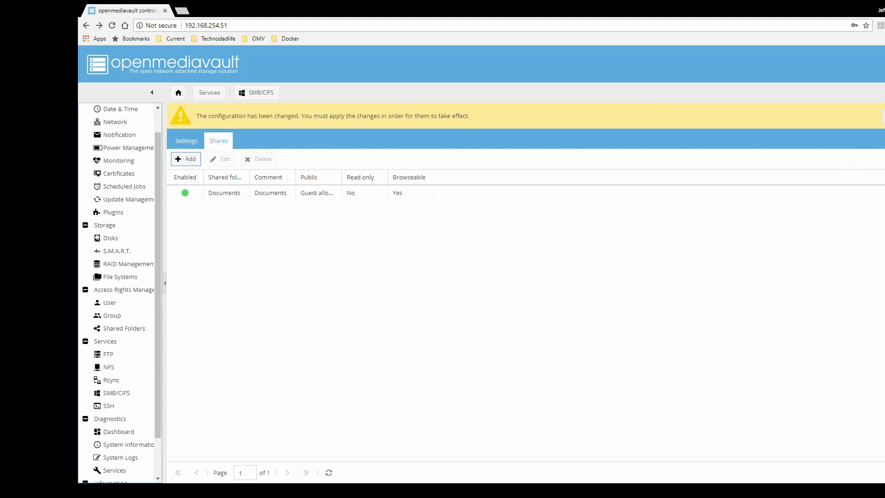
click(879, 132)
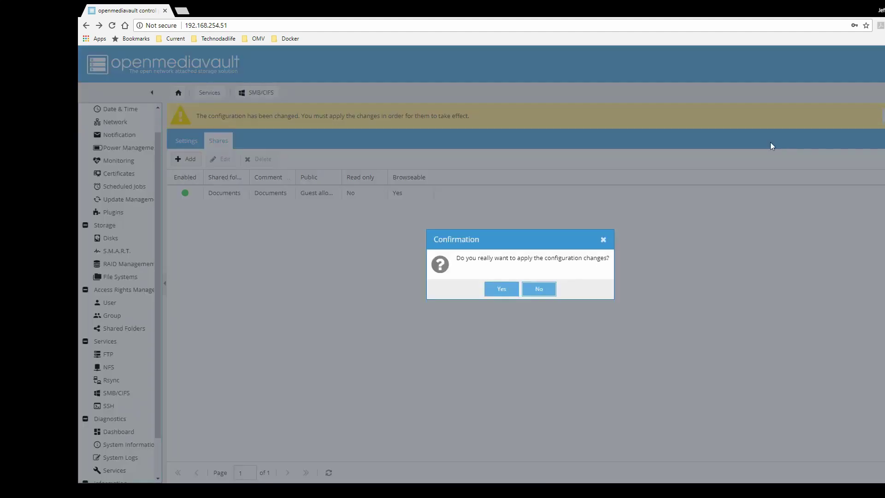
click(502, 290)
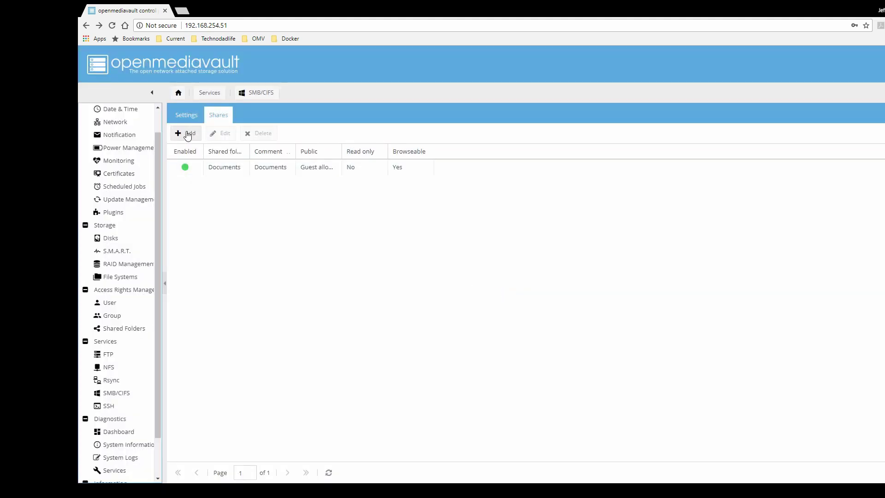
Create another SMB share on the media folder with the comment 'Media'.
click(187, 136)
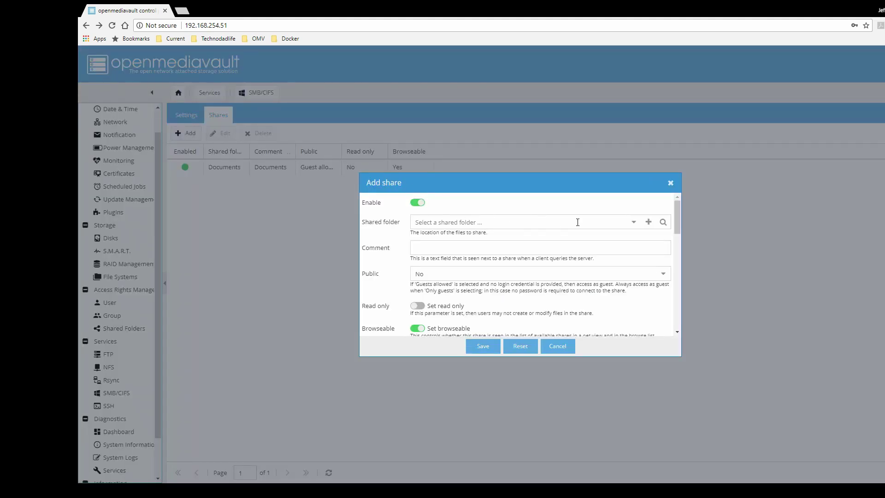
click(635, 224)
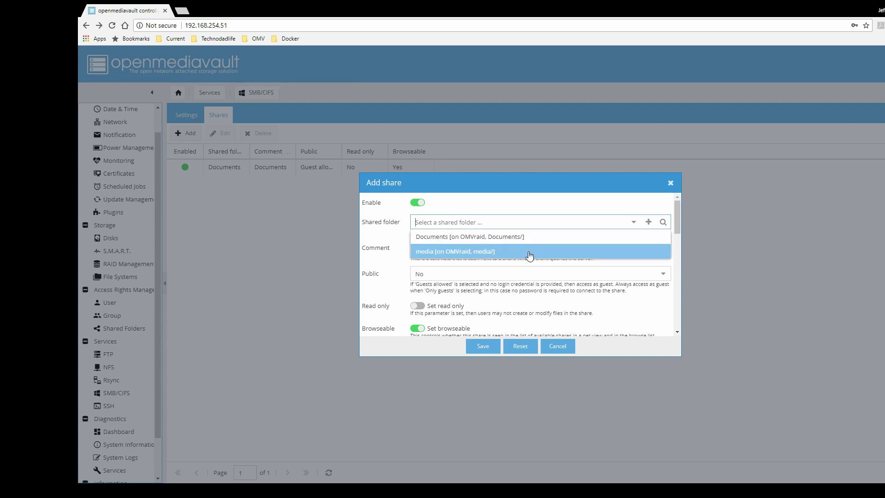
click(528, 251)
click(525, 249)
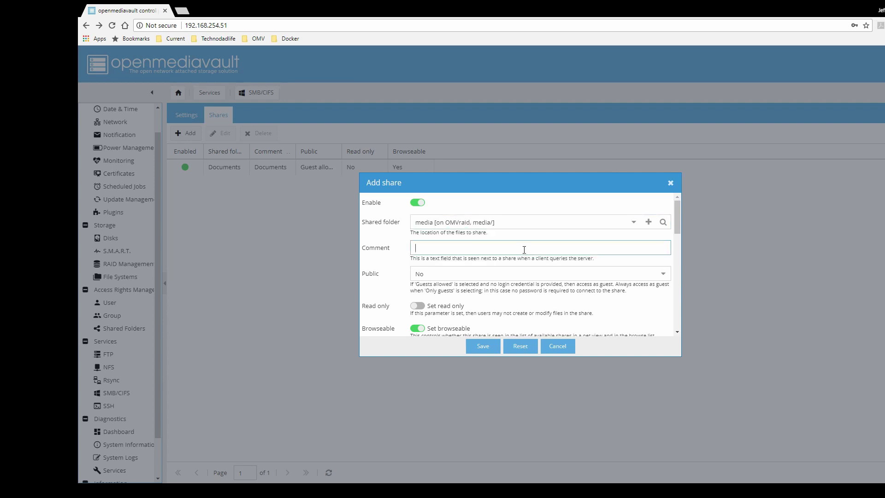
text(Media)
Set Public to Guests allowed, save the media share, and request applying the changes.
click(630, 275)
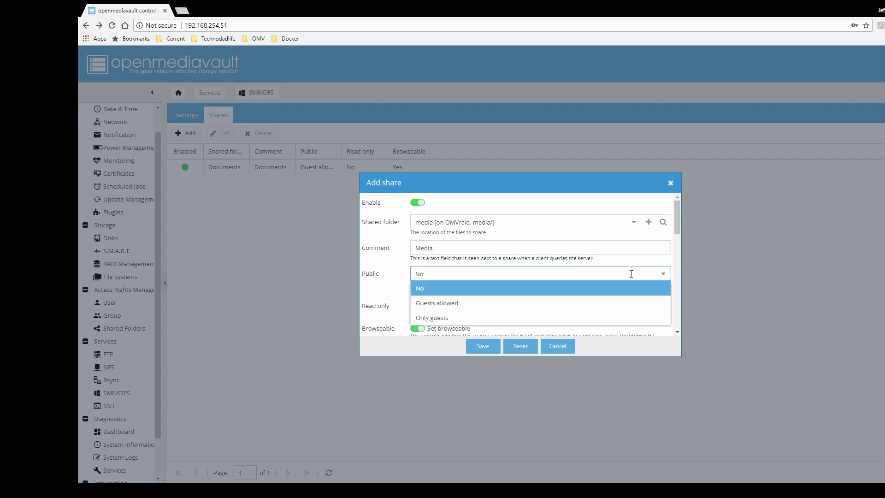
click(512, 303)
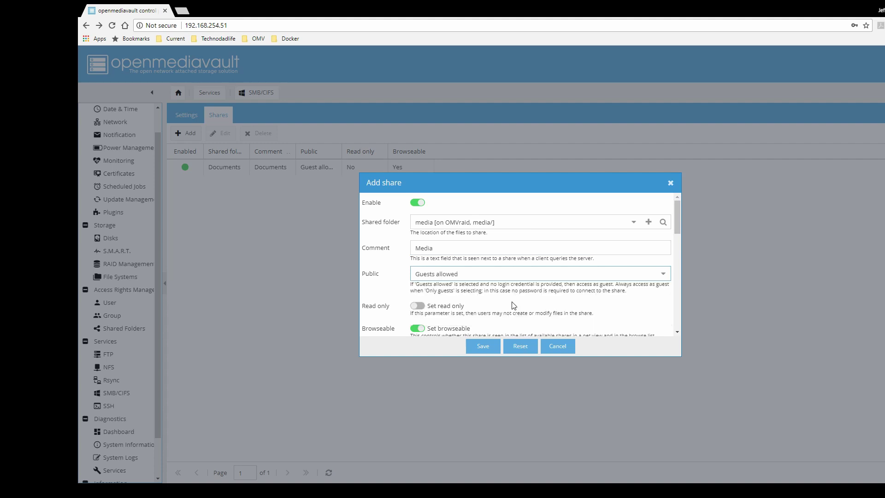
click(484, 349)
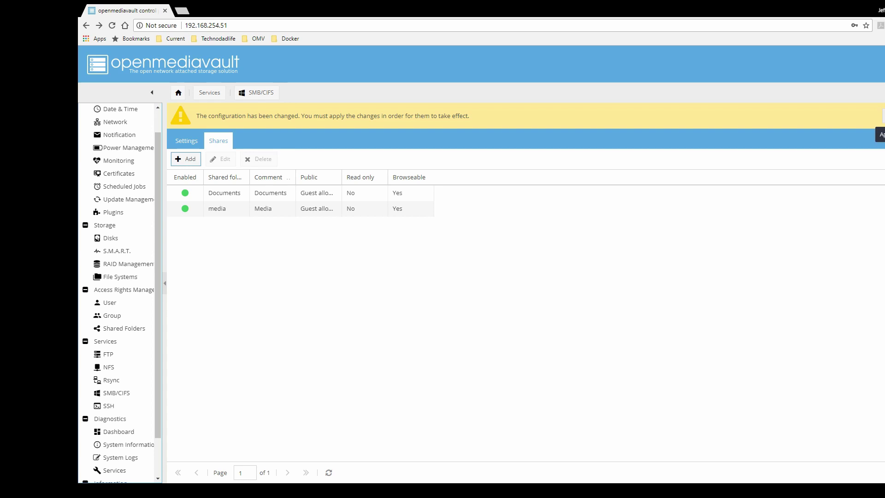
click(880, 134)
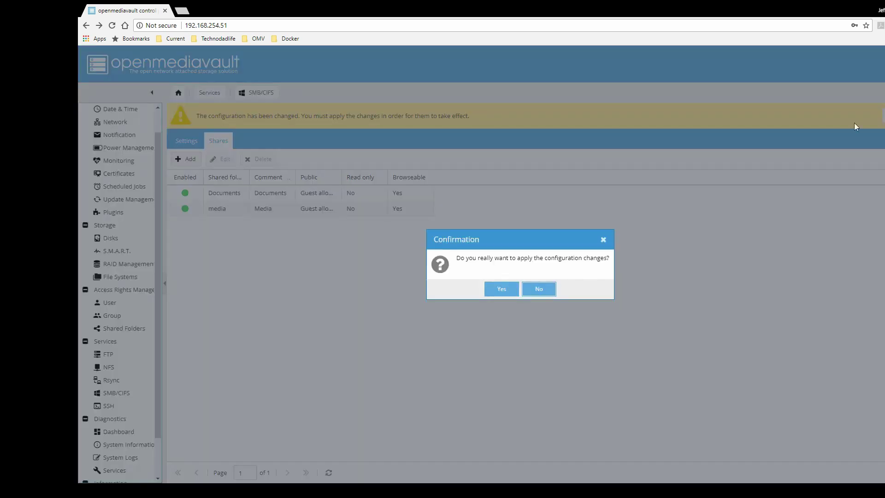
Confirm the pending change, create a Taxes folder in OMV1's Documents share, then open the media share.
click(503, 290)
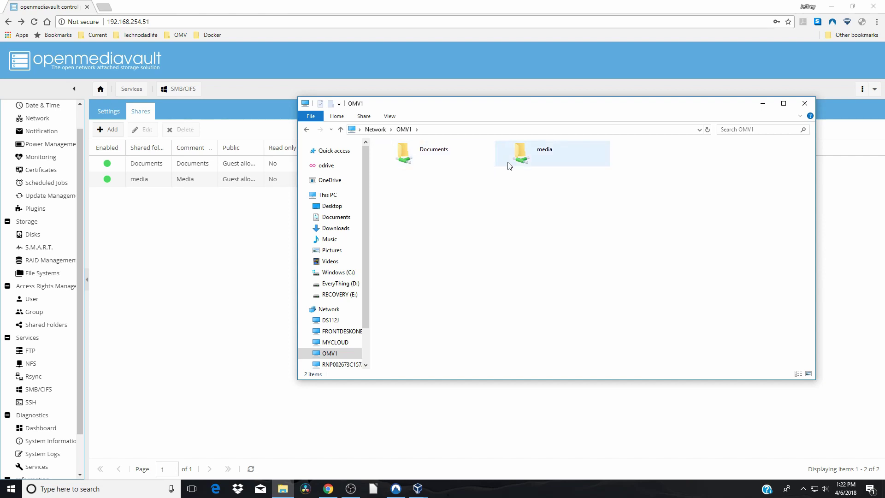
double_click(427, 166)
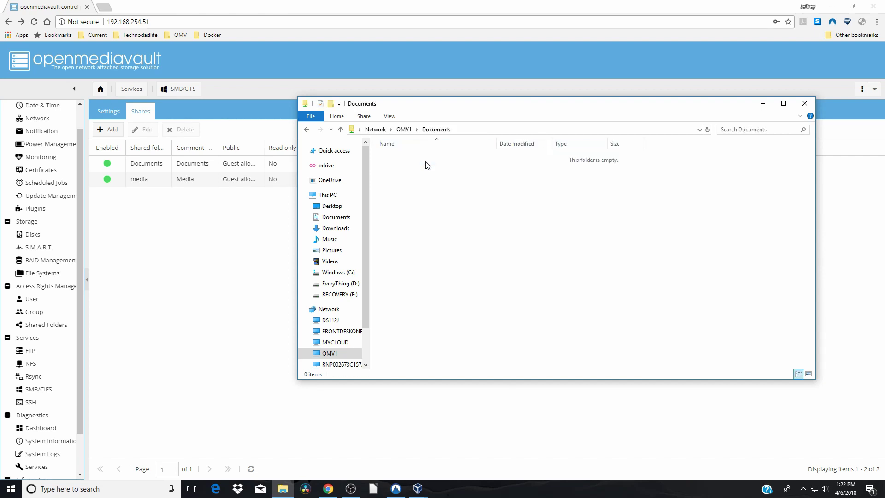
right_click(451, 180)
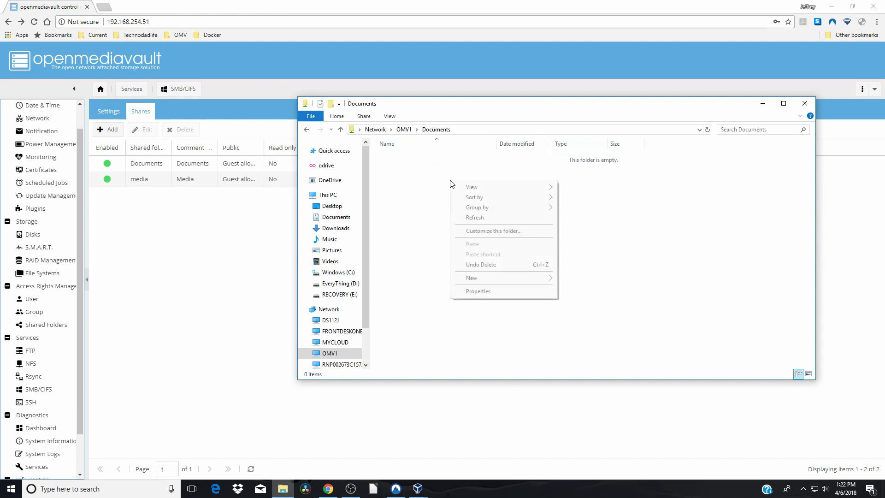
mouse_move(477, 277)
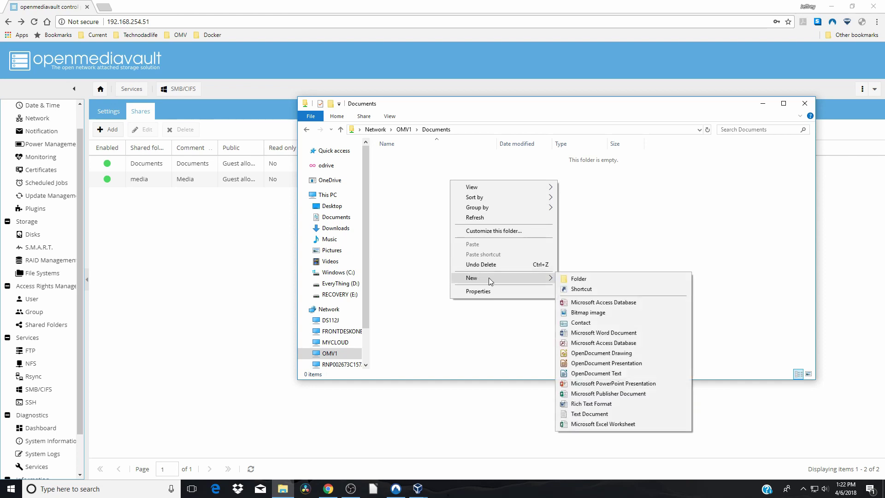
click(588, 277)
text(Off)
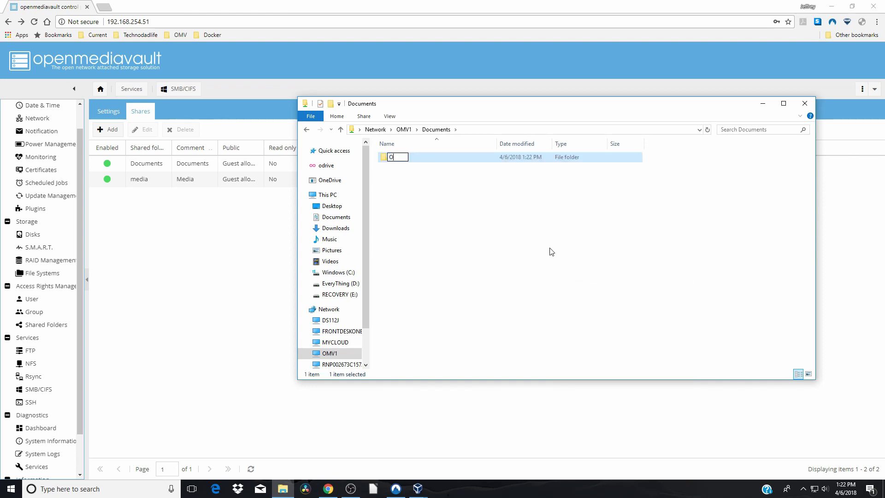
key(BackSpace)
key(BackSpace)
key(BackSpace)
text(Taxes)
click(562, 241)
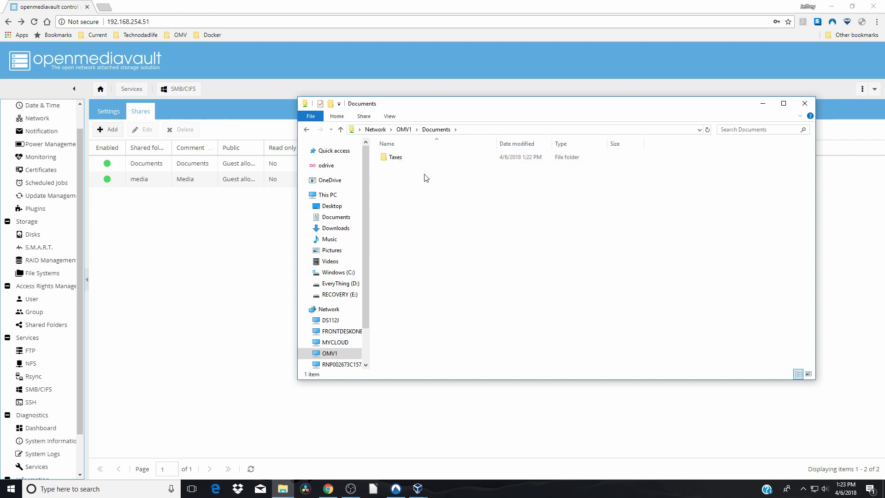
click(341, 131)
double_click(529, 154)
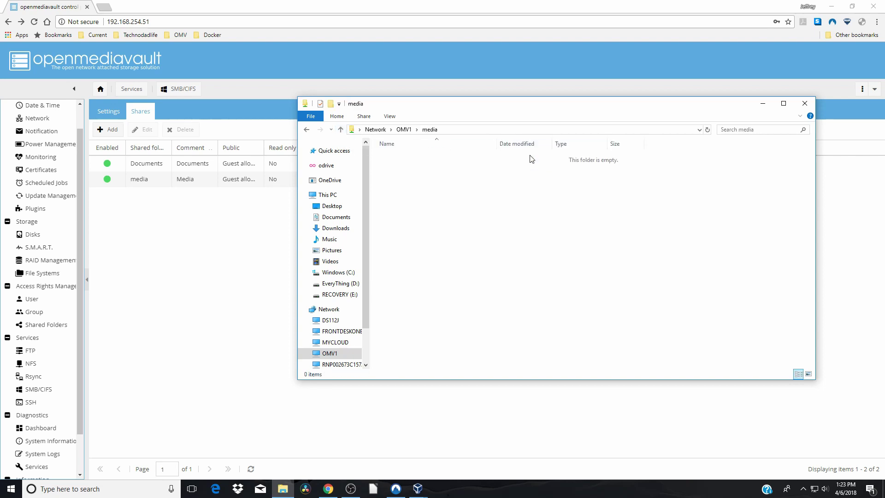
Make a new folder named Movies in the empty OMV1 media share.
right_click(509, 174)
mouse_move(550, 275)
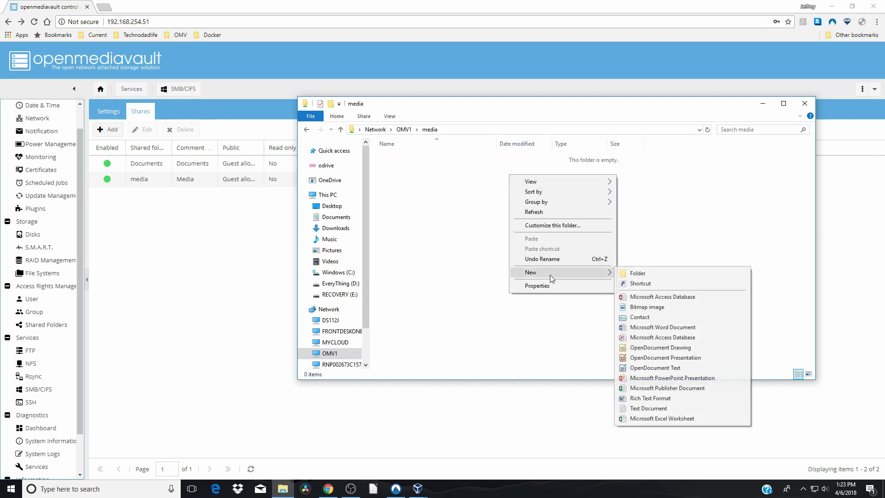
click(639, 274)
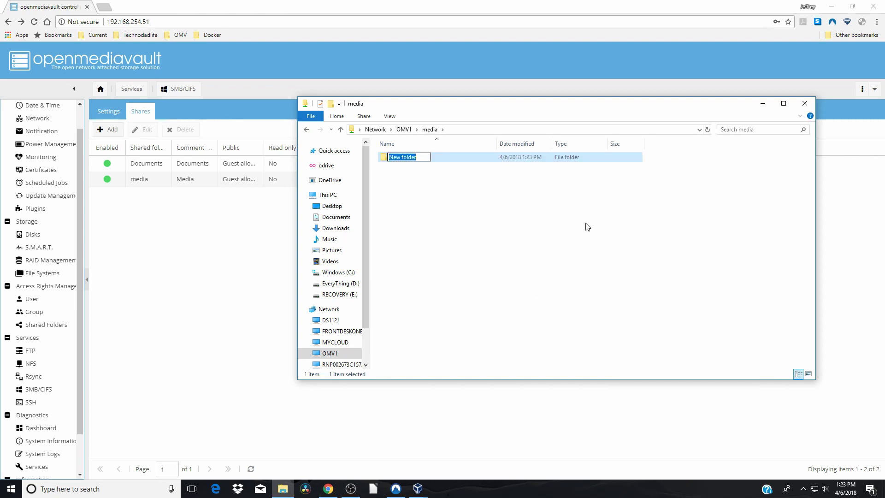
text(Movies)
click(504, 241)
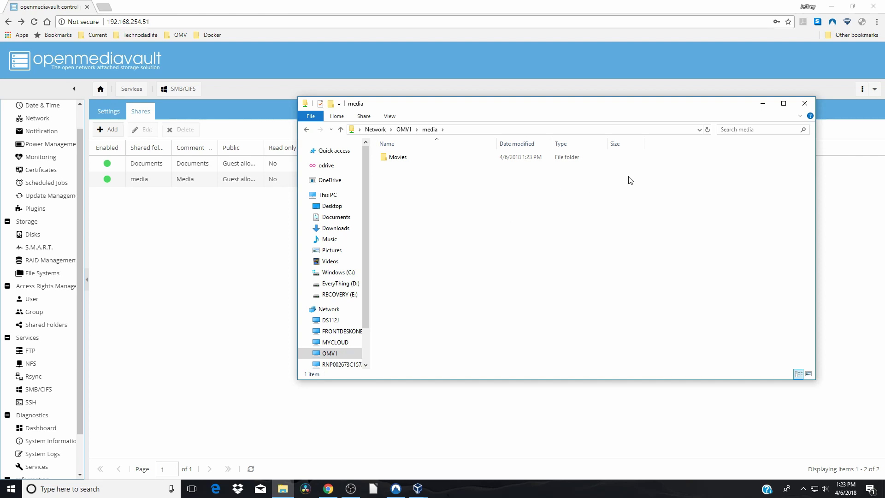
Close the window and reopen the OMV1 media share in a fresh File Explorer.
click(804, 104)
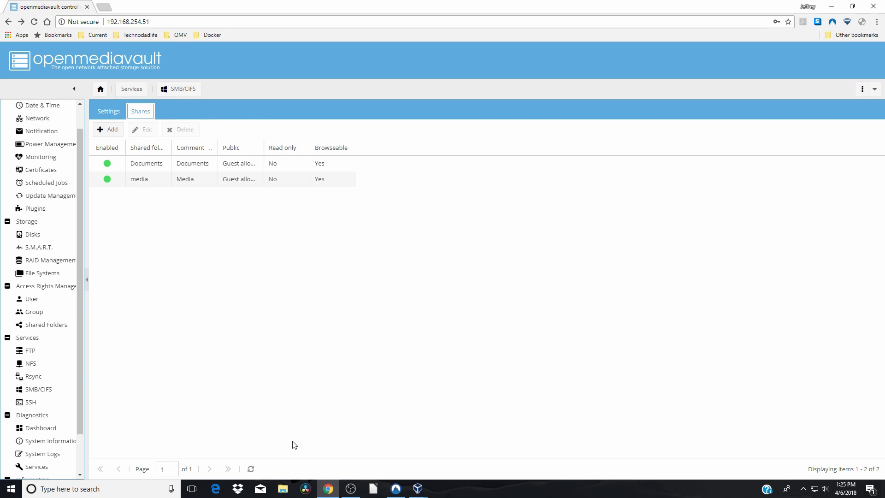
click(282, 489)
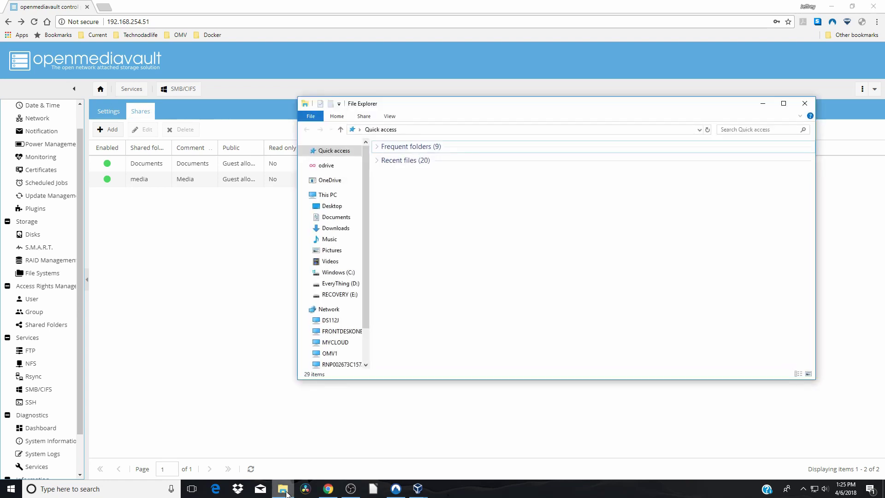
click(329, 353)
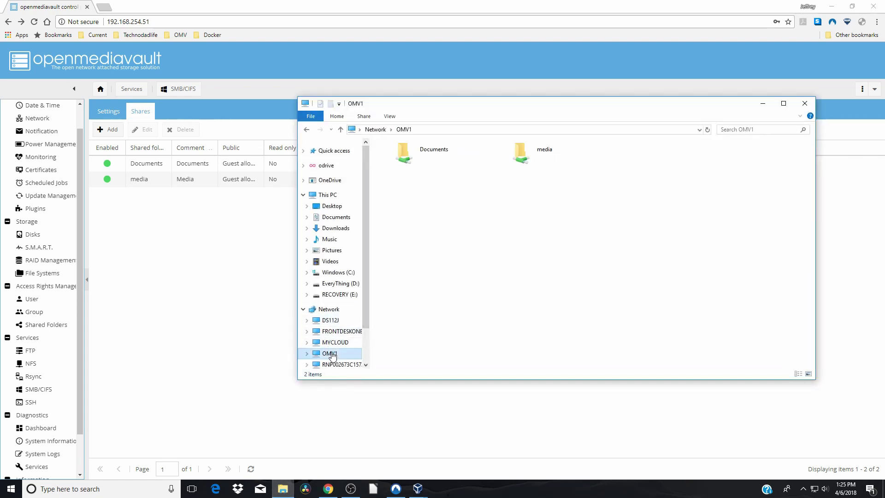
double_click(536, 157)
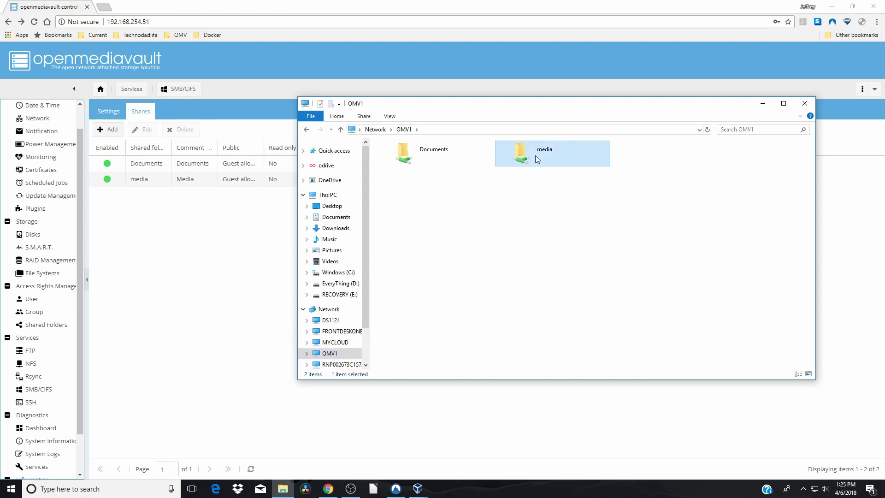
Add a new folder in media, then go up and try opening Documents, which is denied.
right_click(511, 187)
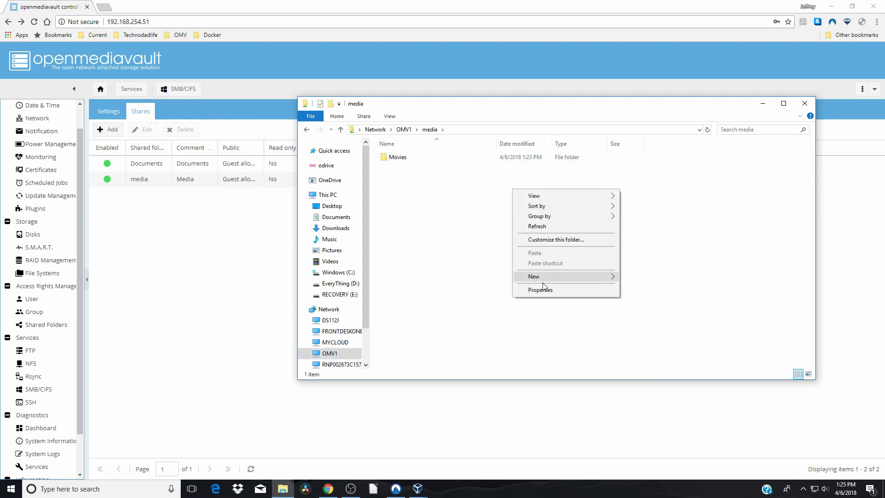
mouse_move(544, 276)
click(655, 277)
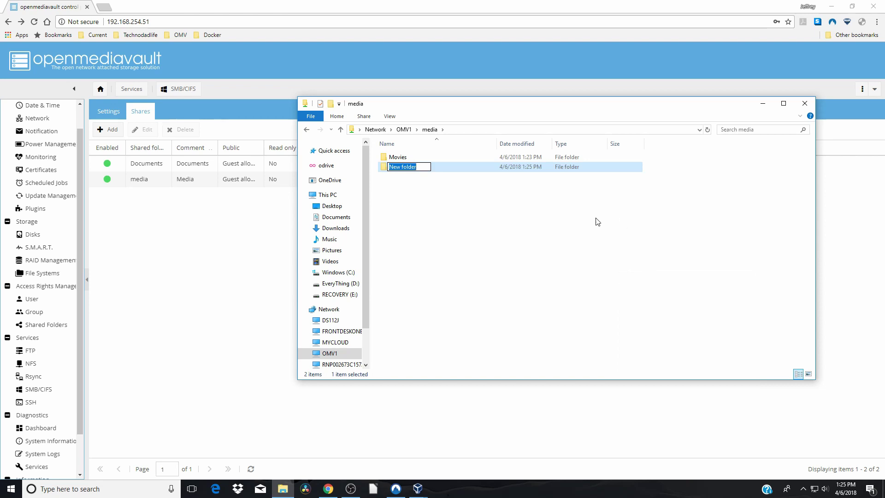
click(341, 129)
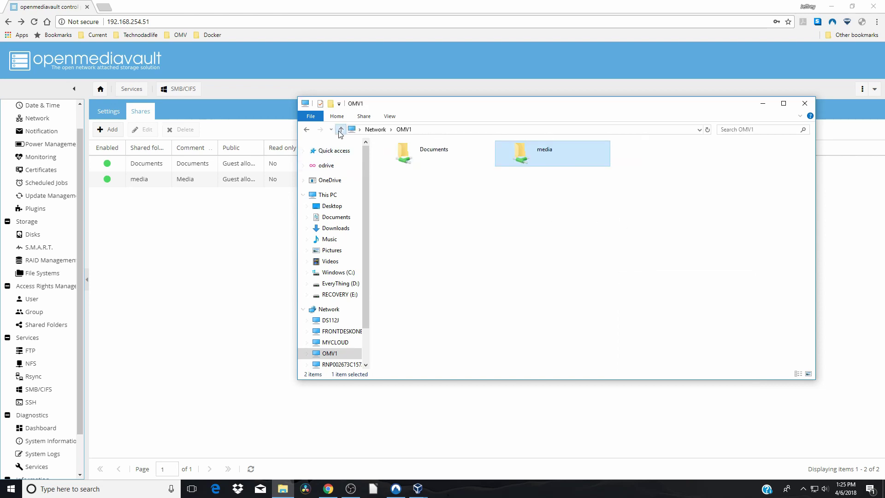
double_click(418, 156)
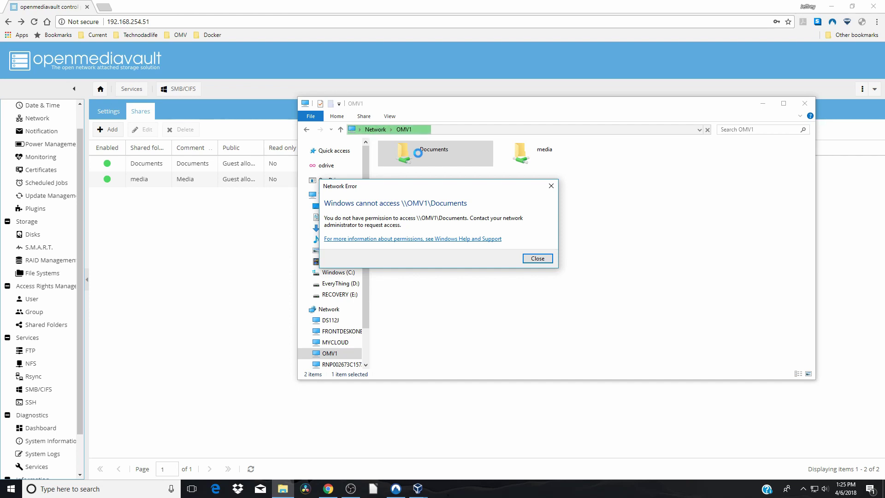
Dismiss the error, close Explorer, and select Documents in OpenMediaVault's Shared Folders list.
click(537, 259)
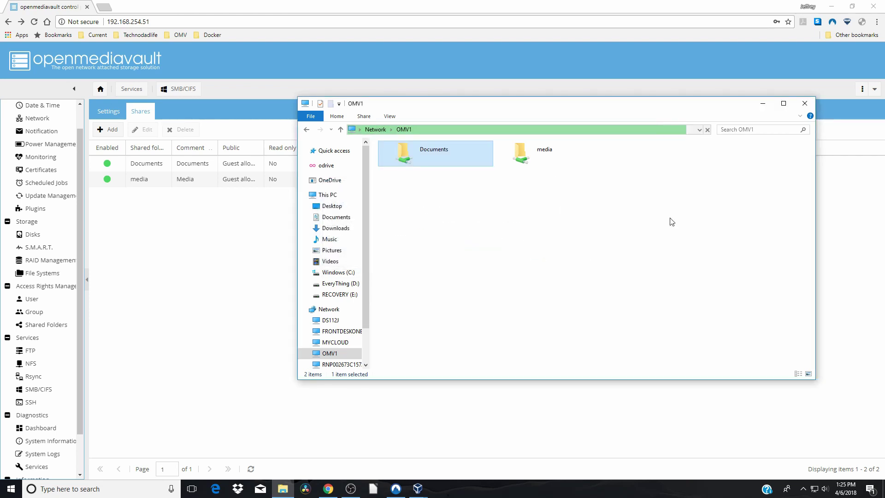
click(803, 104)
click(220, 164)
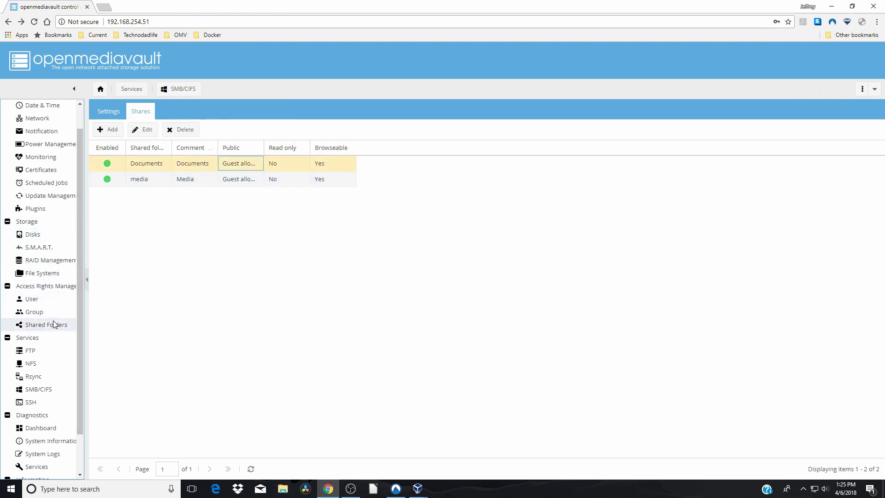
click(53, 325)
click(214, 146)
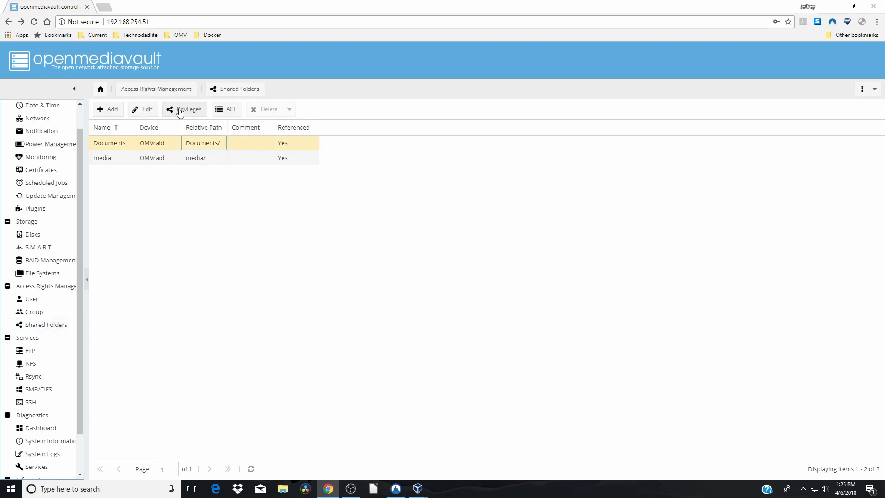
In the Documents ACL, give Others Read/Write/Execute permission and apply it.
click(183, 111)
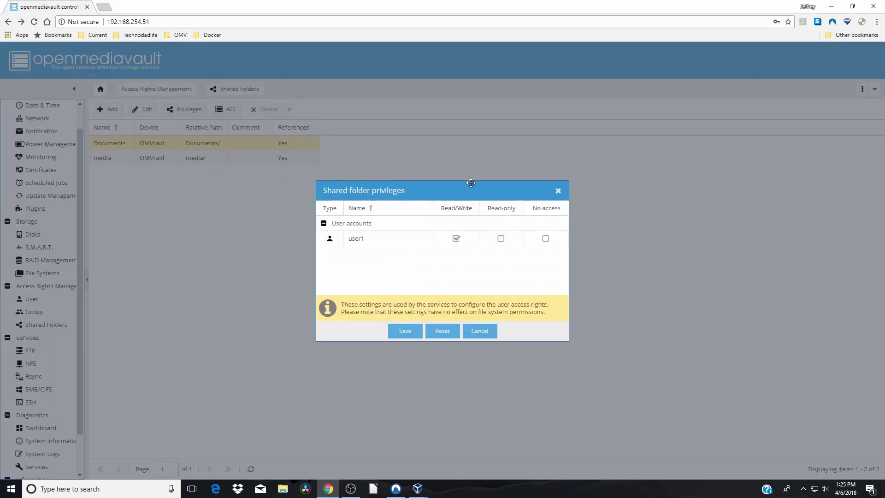
click(558, 192)
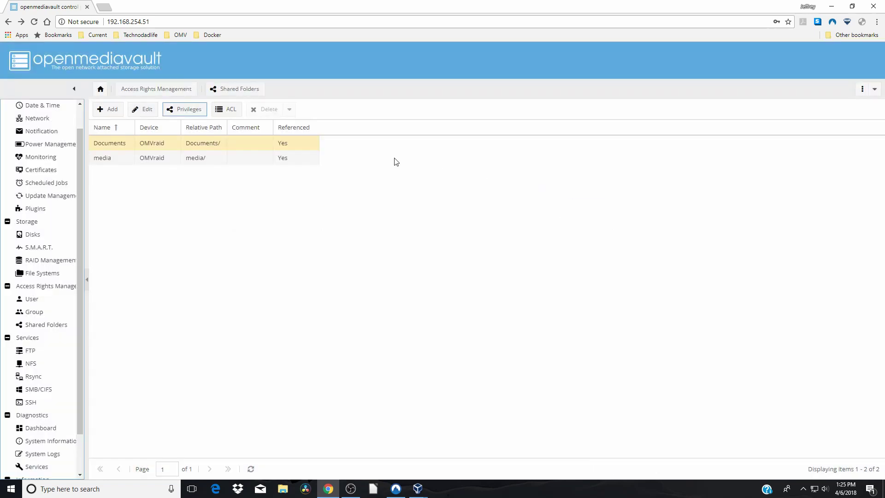
click(231, 113)
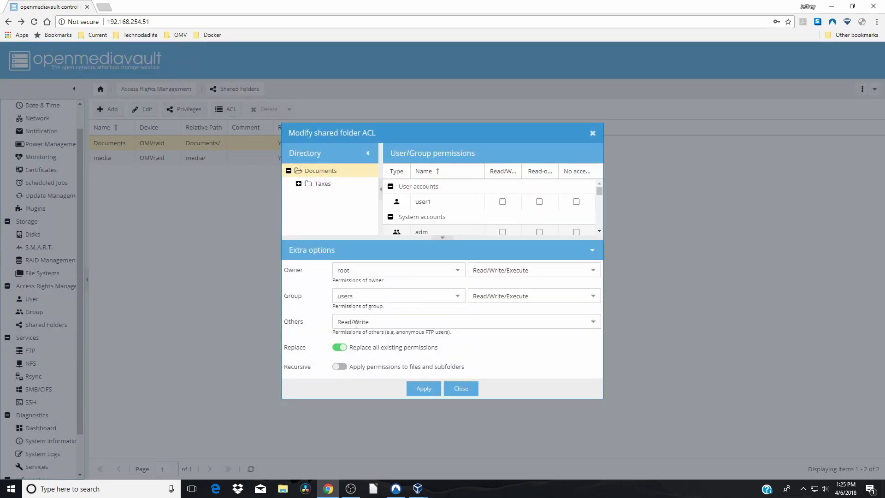
click(594, 323)
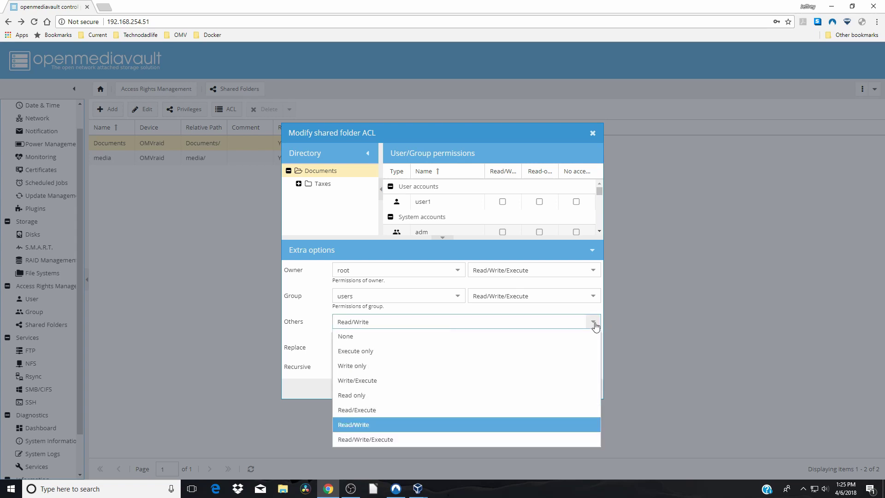
click(452, 440)
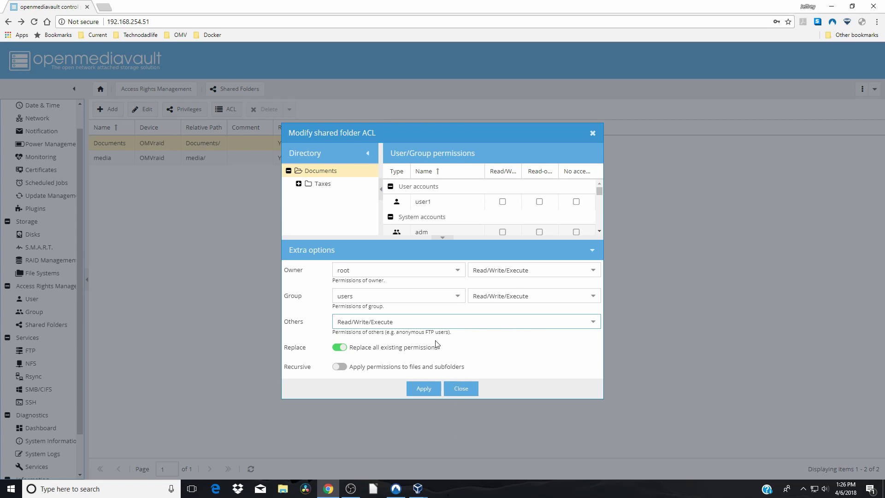
click(426, 391)
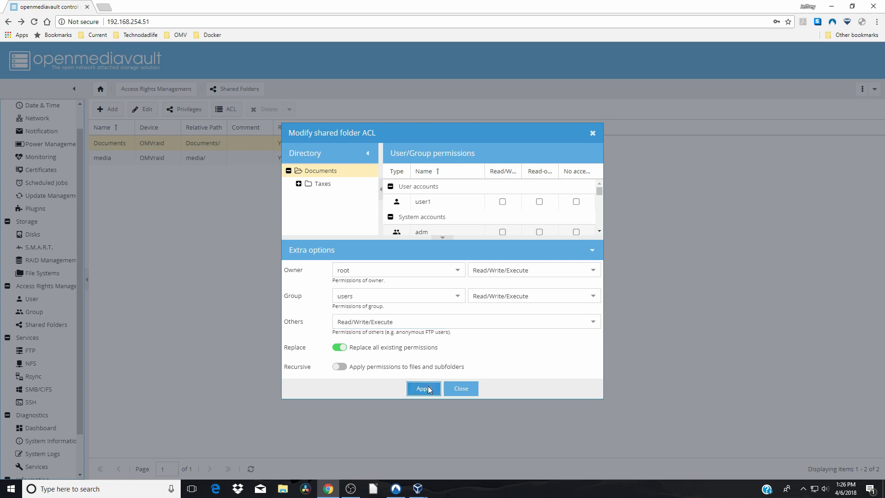
Close the ACL dialog, reopen OMV1 Documents in File Explorer, and create a new folder there.
click(461, 388)
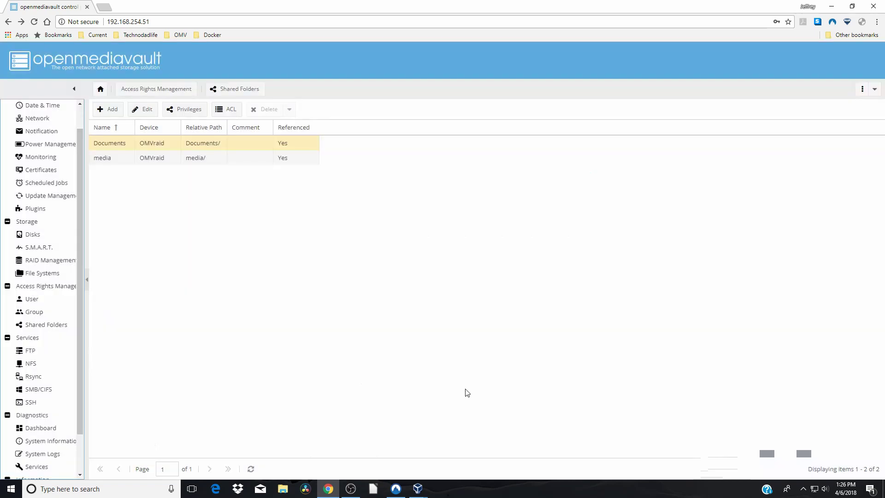
click(283, 490)
click(329, 353)
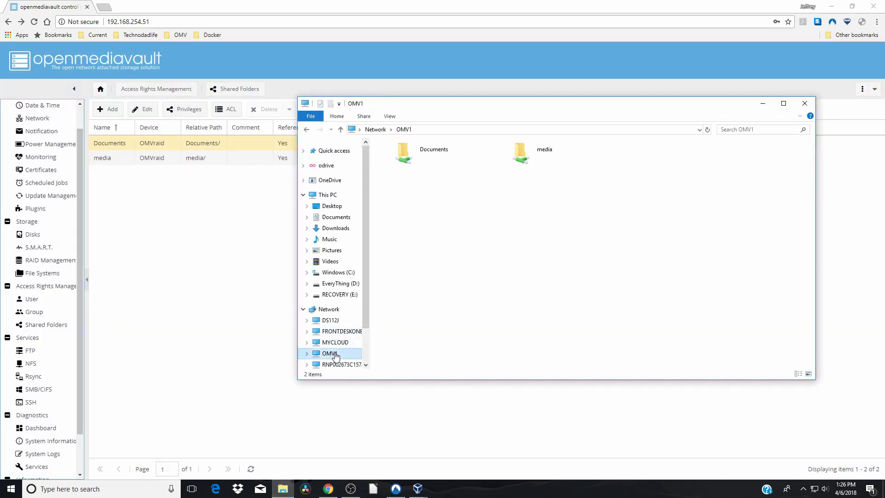
double_click(429, 156)
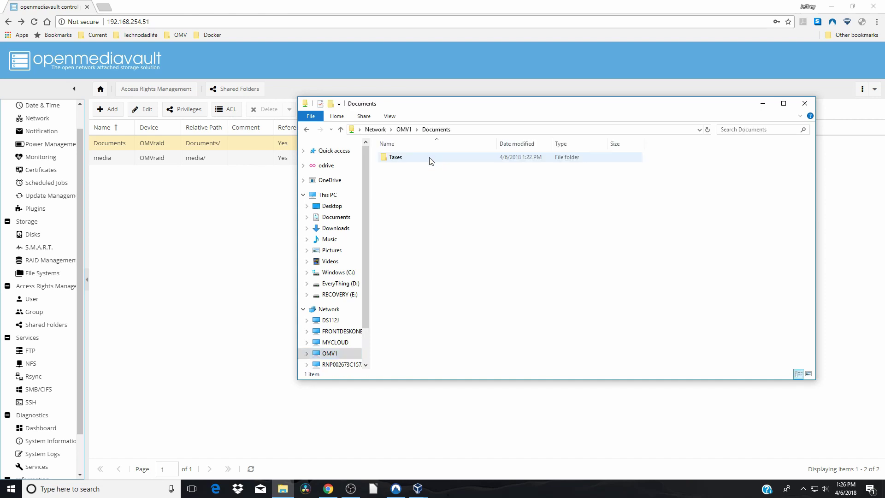
right_click(438, 206)
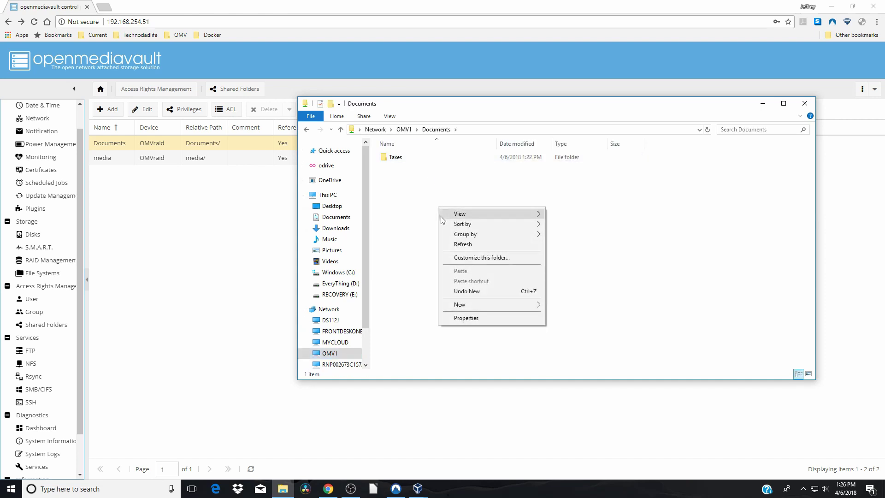
mouse_move(477, 305)
click(558, 306)
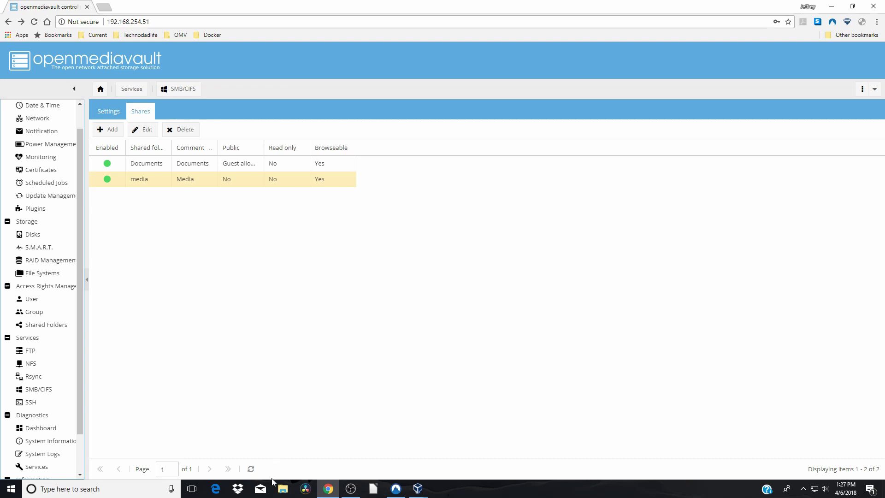
Browse to the OMV1 server in File Explorer and open the media share.
click(284, 489)
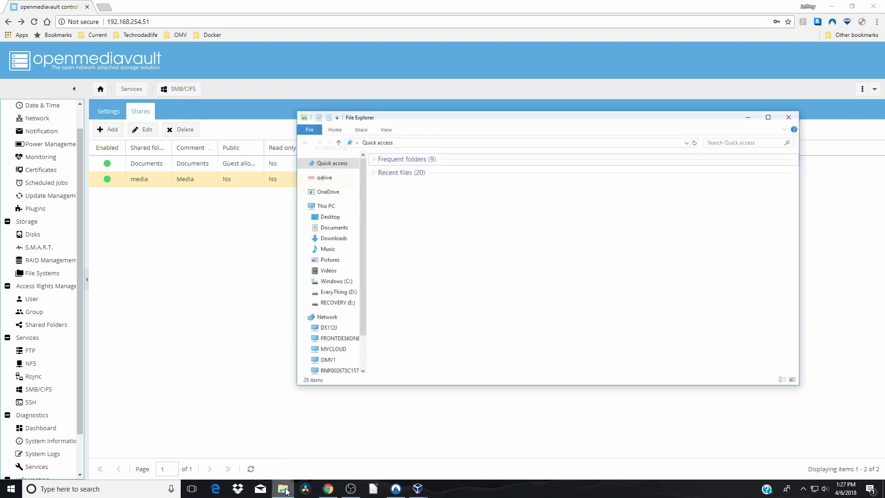
click(330, 353)
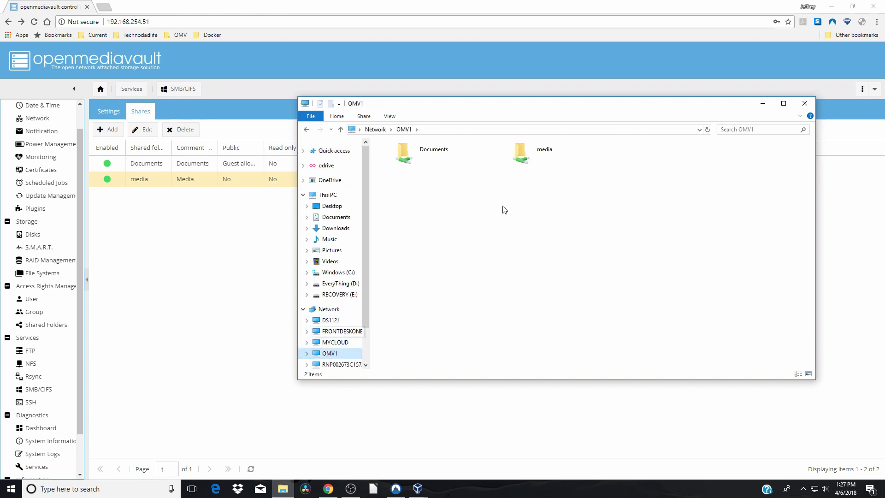
double_click(528, 163)
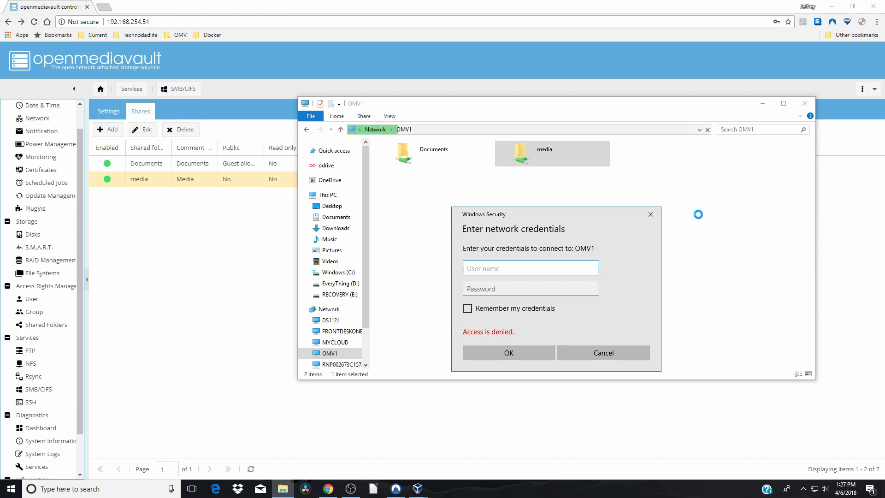
Submit a user name and password for media, then dismiss the not-accessible error.
text(user1)
click(498, 292)
text(••)
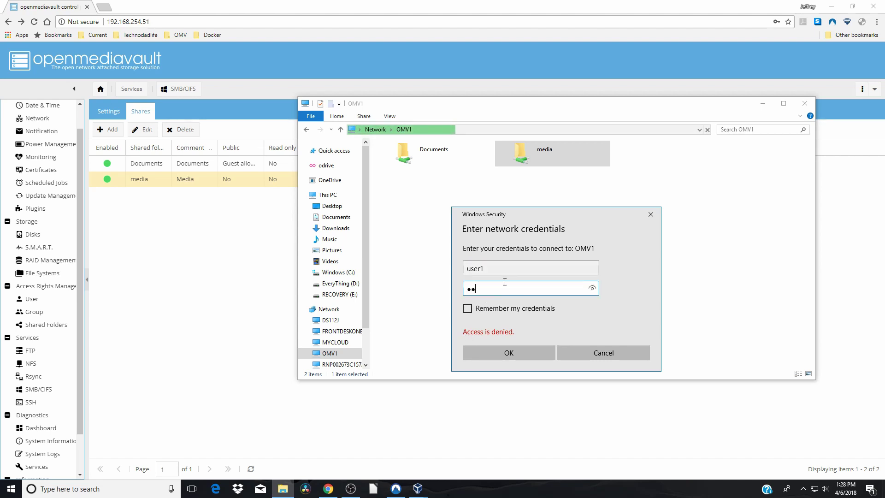
text(•••••••)
click(523, 355)
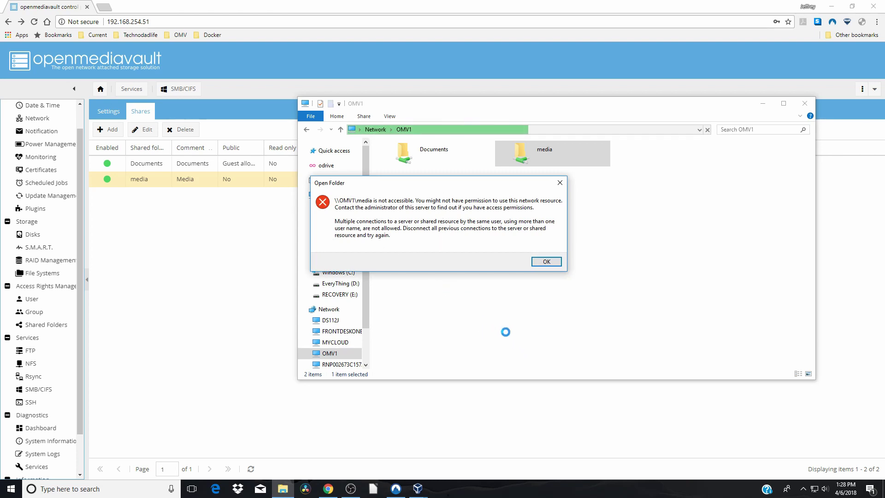
click(549, 264)
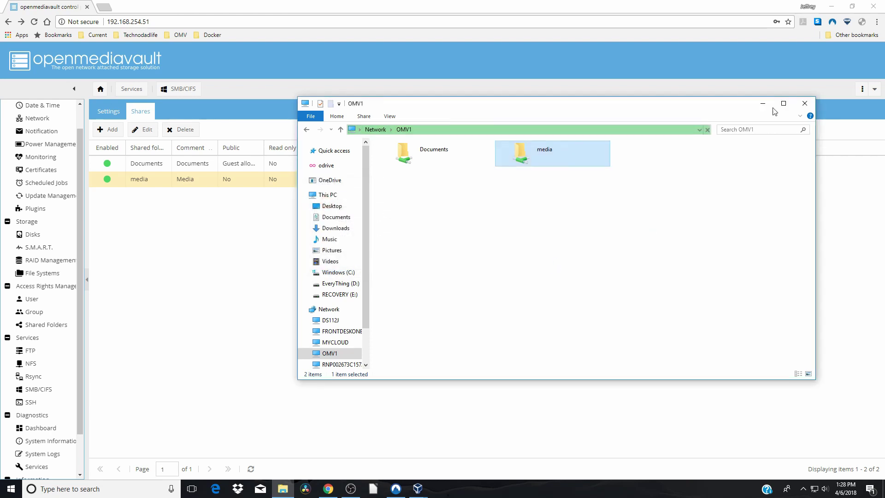
Set the media SMB share's Public option to Guests allowed and save it.
click(804, 103)
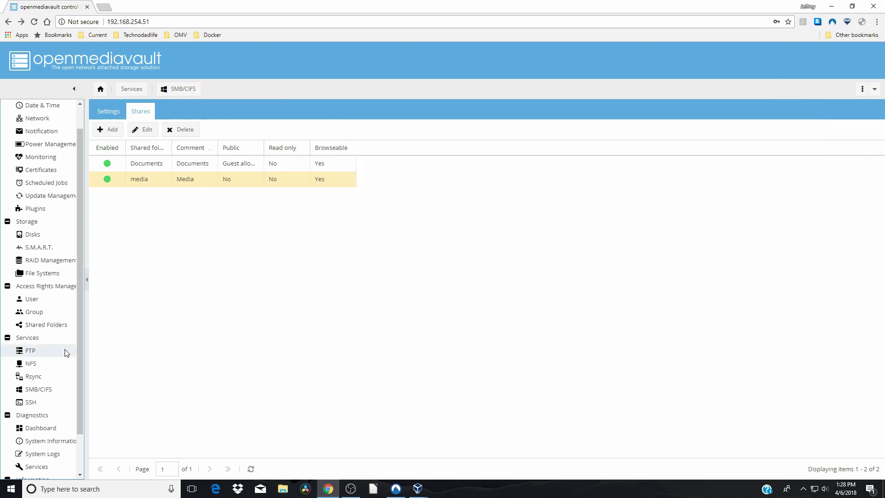
click(52, 391)
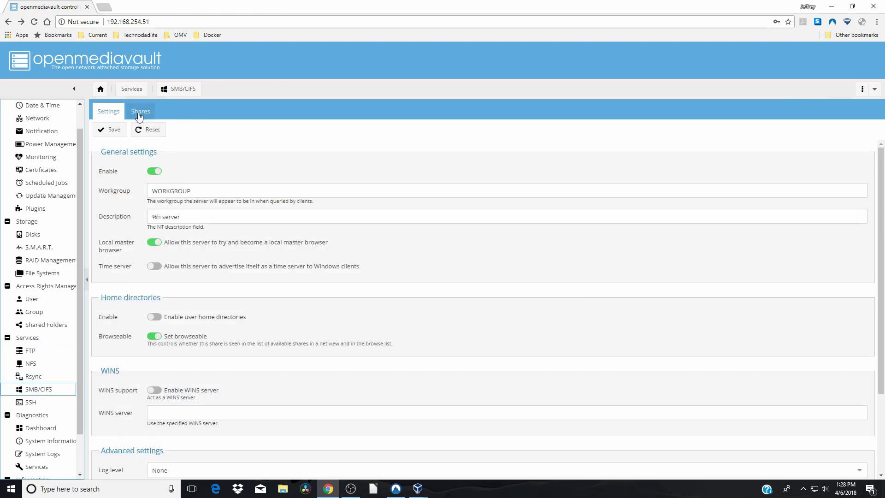
click(139, 115)
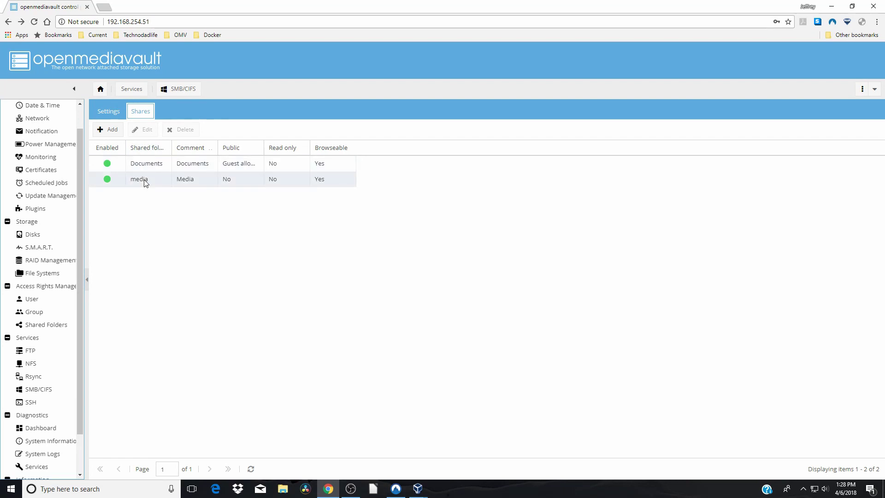
click(145, 181)
click(143, 130)
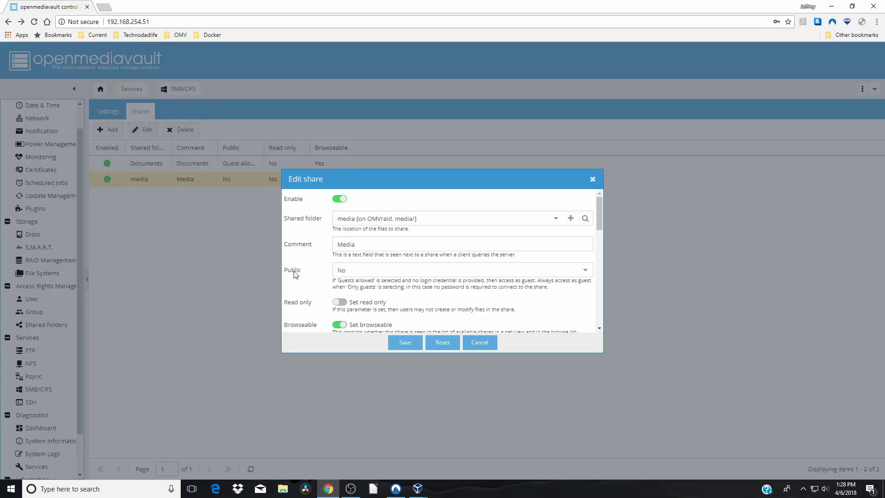
click(584, 270)
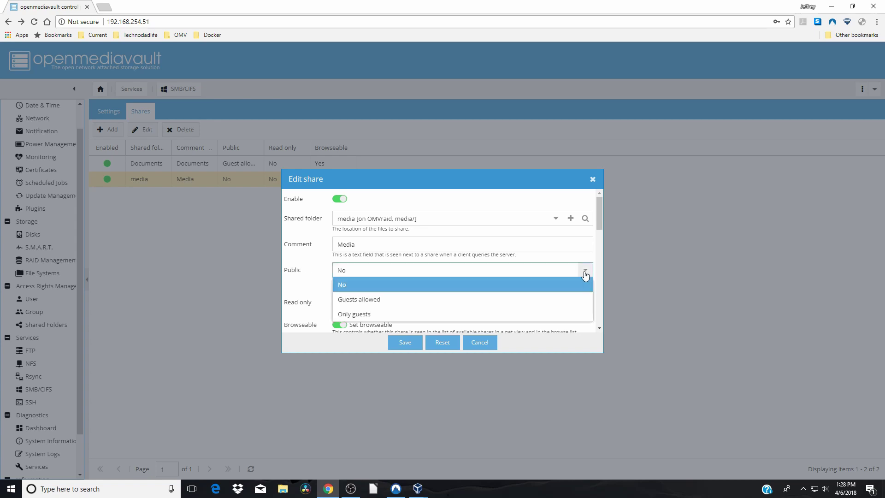
click(533, 300)
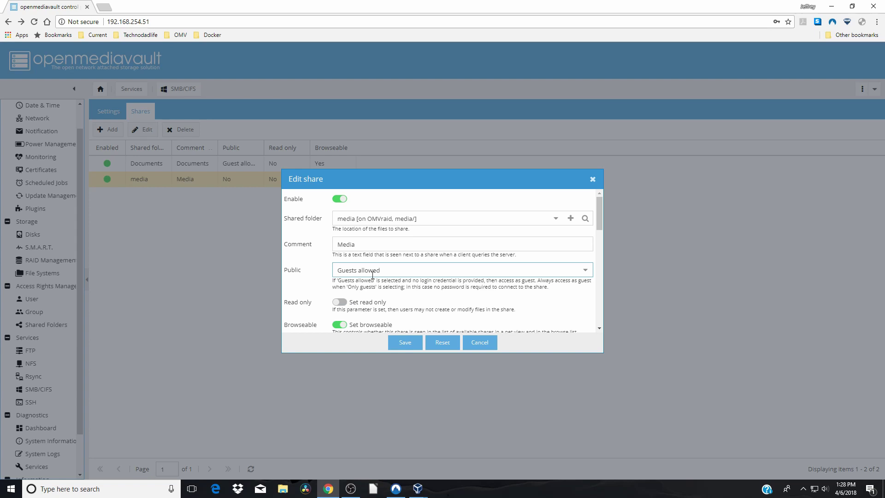
click(408, 346)
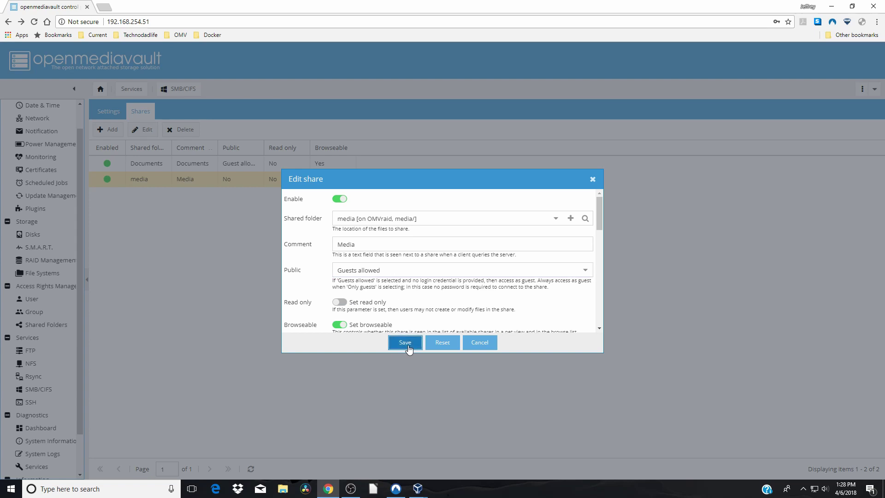
Reopen Explorer on OMV1 and apply the pending OpenMediaVault configuration change.
click(283, 488)
click(332, 353)
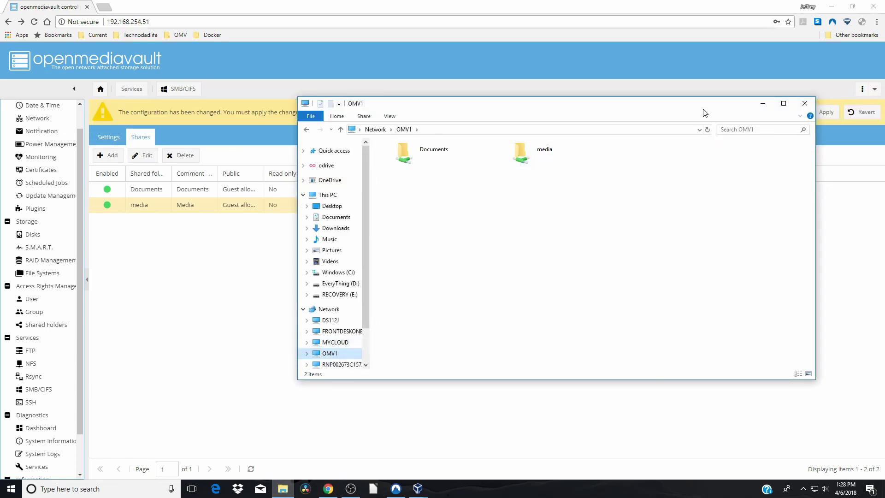
drag(704, 110, 714, 269)
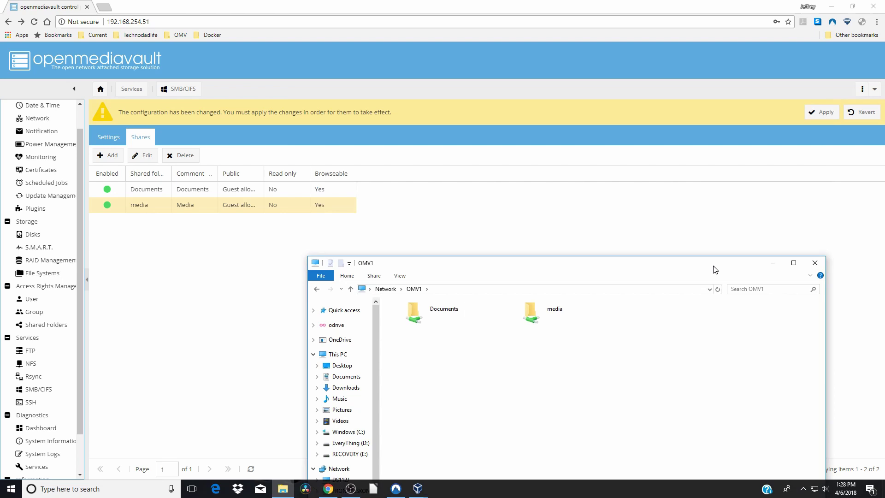
click(820, 113)
click(432, 285)
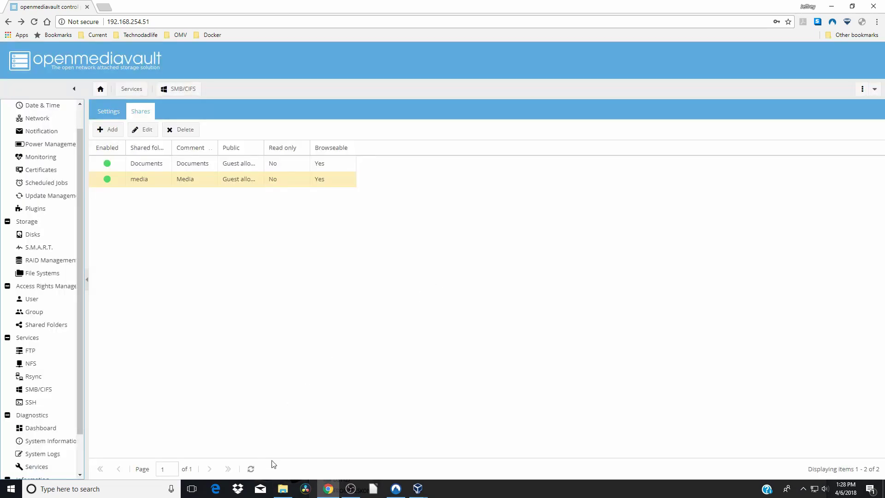
Open the media share and create a New folder in it with the default name.
click(283, 488)
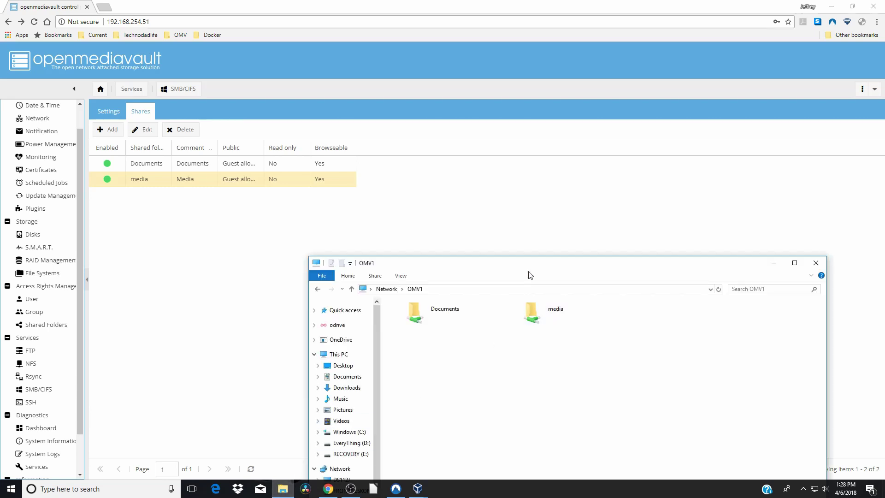
drag(550, 267, 535, 187)
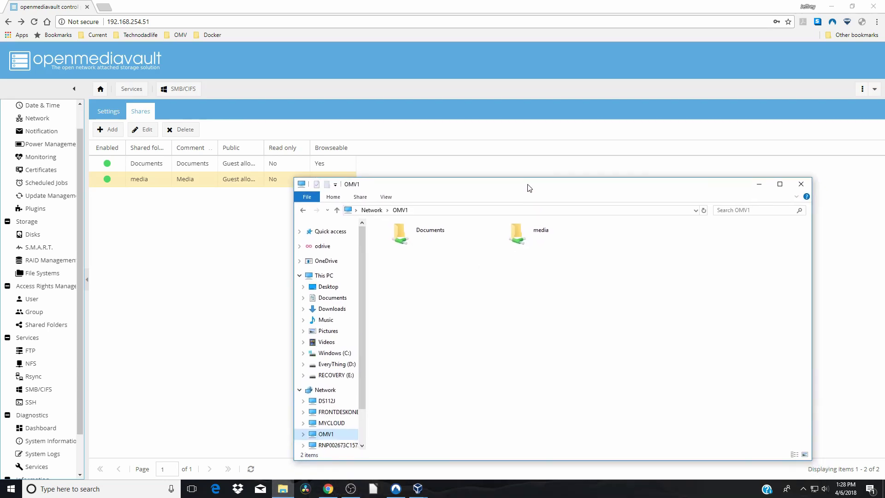
click(538, 233)
double_click(538, 232)
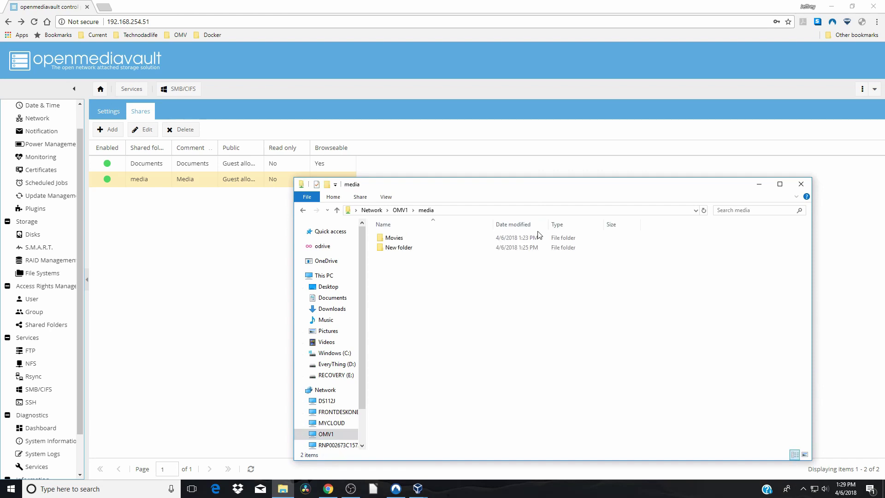
right_click(512, 277)
mouse_move(551, 381)
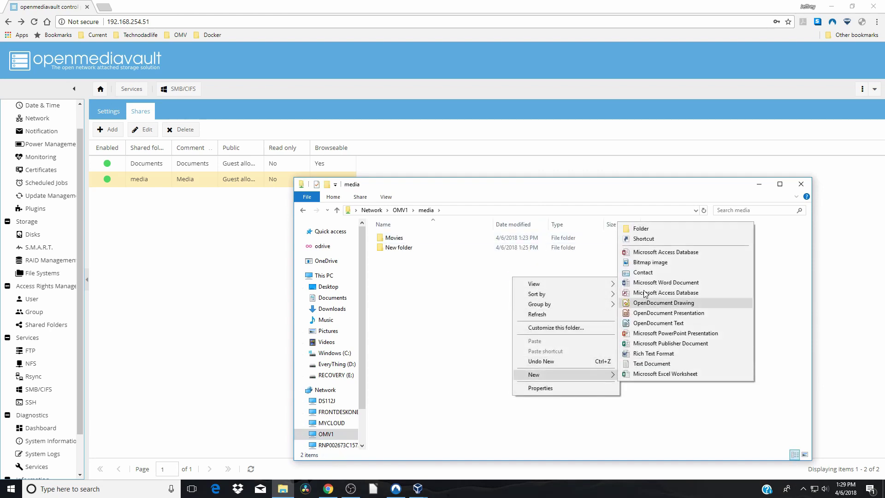
click(641, 228)
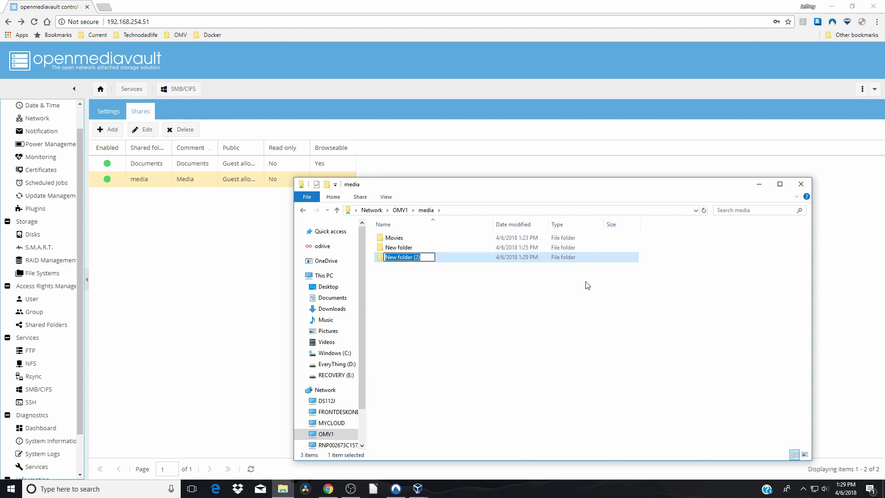
key(Return)
Delete both new folders from media, leaving only Movies.
click(610, 280)
drag(610, 276, 456, 253)
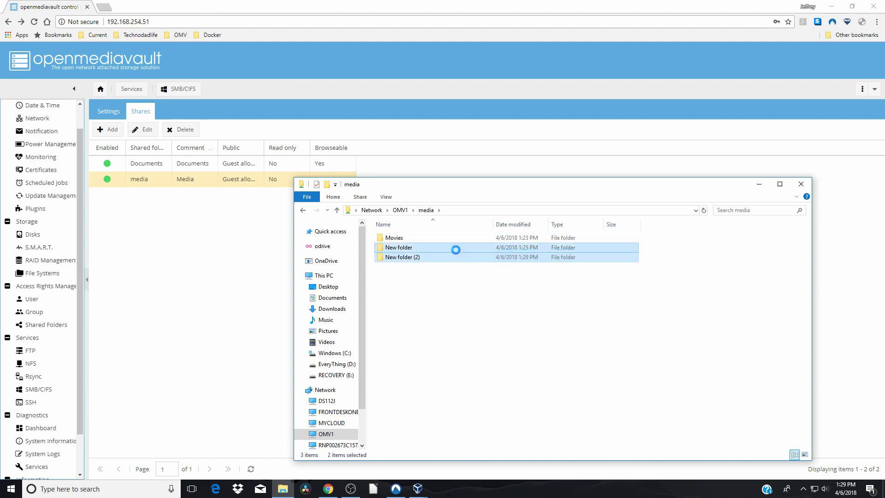
right_click(455, 249)
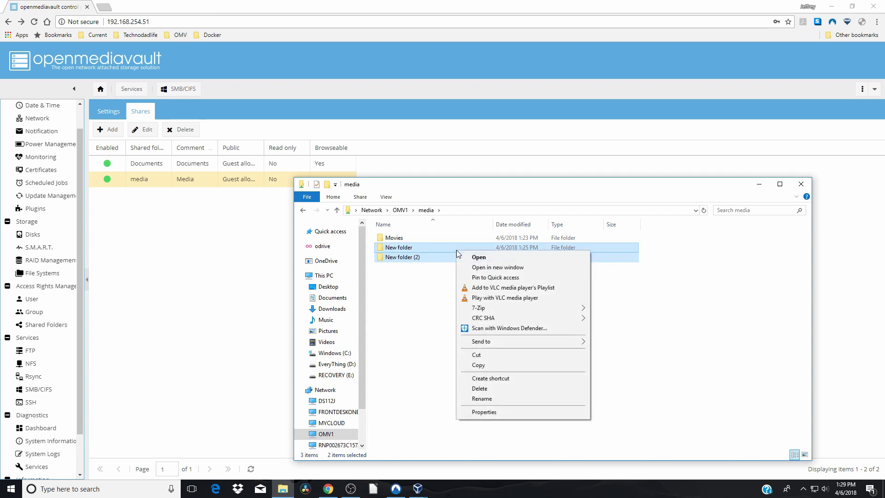
click(500, 389)
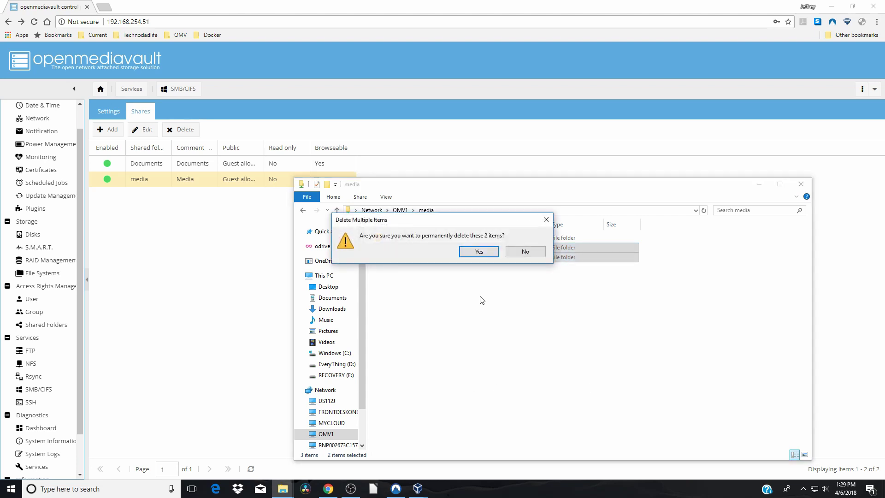
click(479, 252)
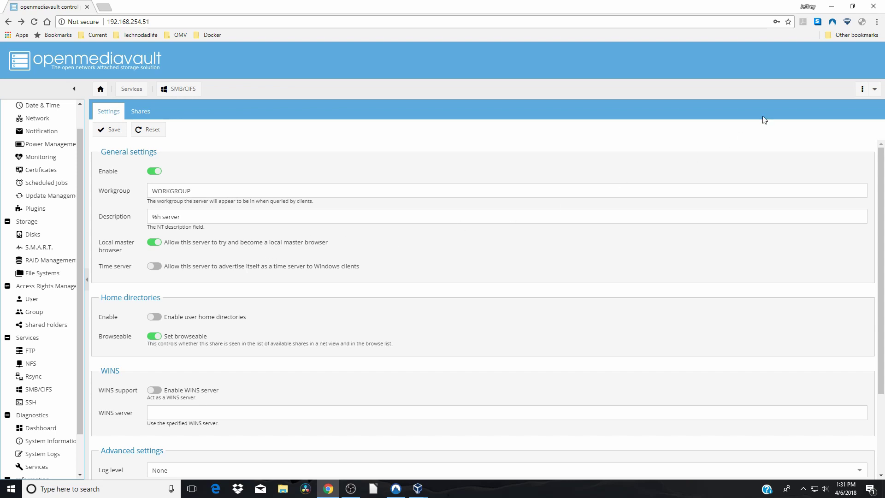
click(877, 22)
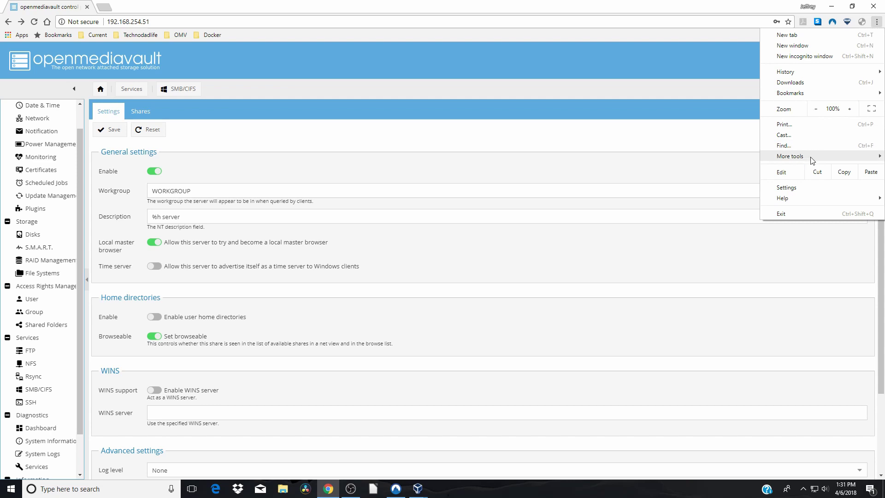
mouse_move(813, 160)
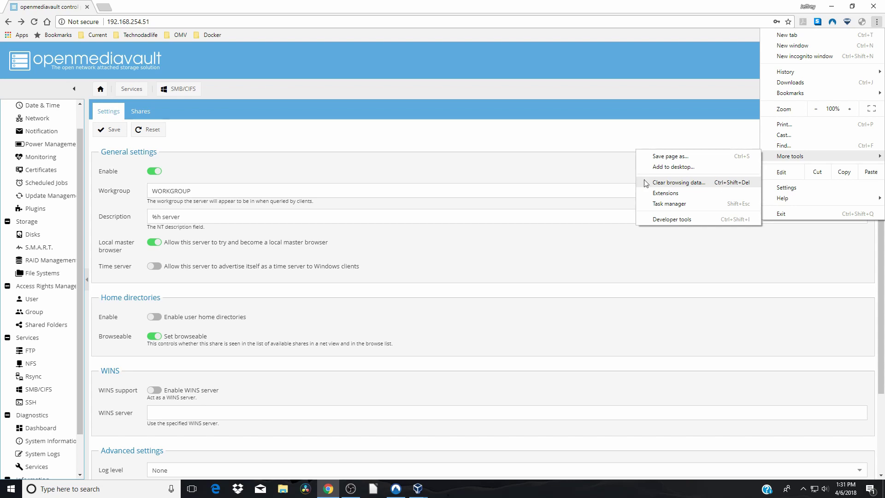
click(570, 177)
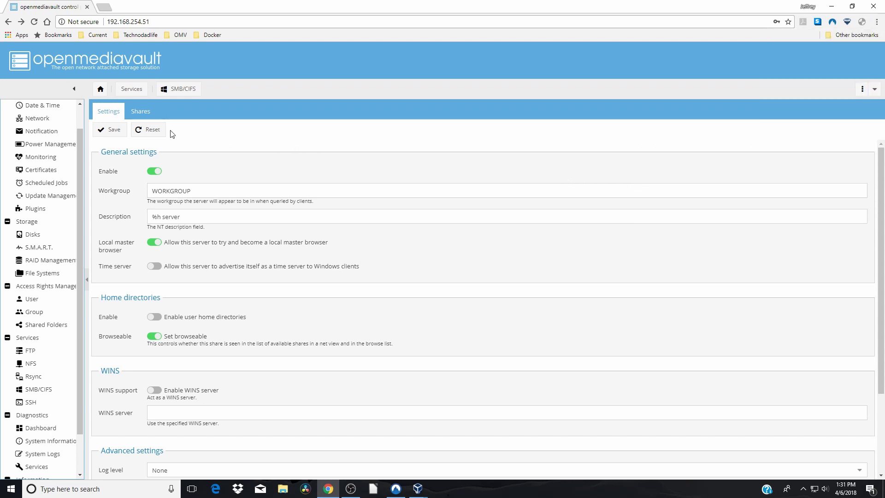